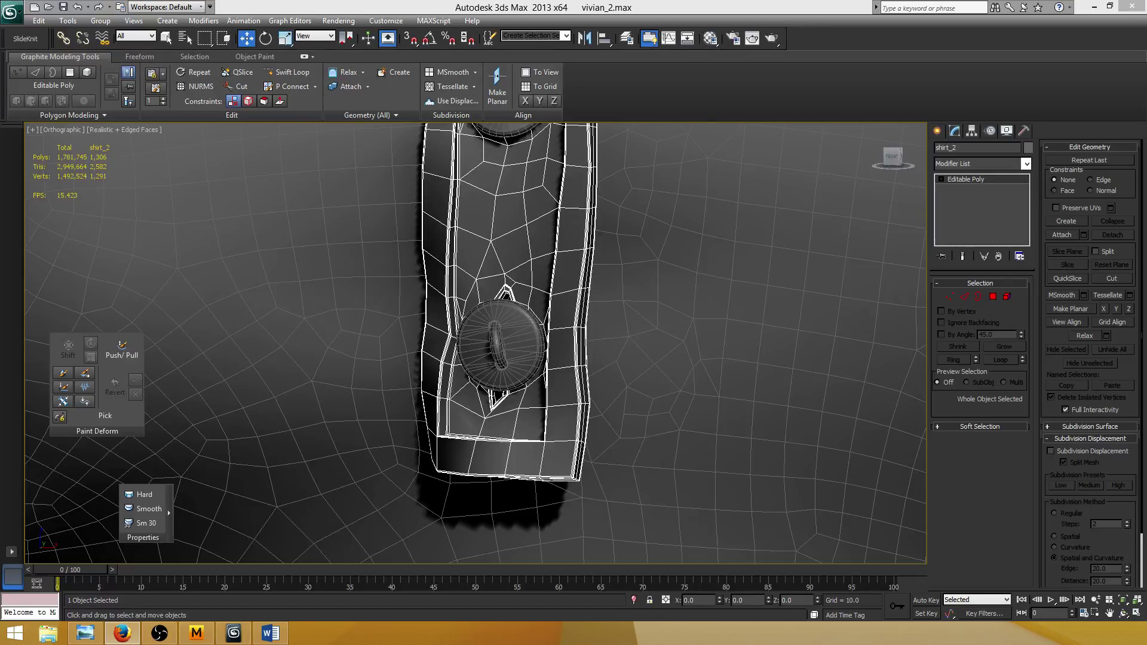
Step: Connect the selected vertices of the shirt placket mesh behind the button to add edges through its centre
middle_click(529, 316)
scroll(529, 316, up, 3)
scroll(532, 316, down, 3)
alt+middle_drag(529, 316, 535, 318)
scroll(536, 319, up, 3)
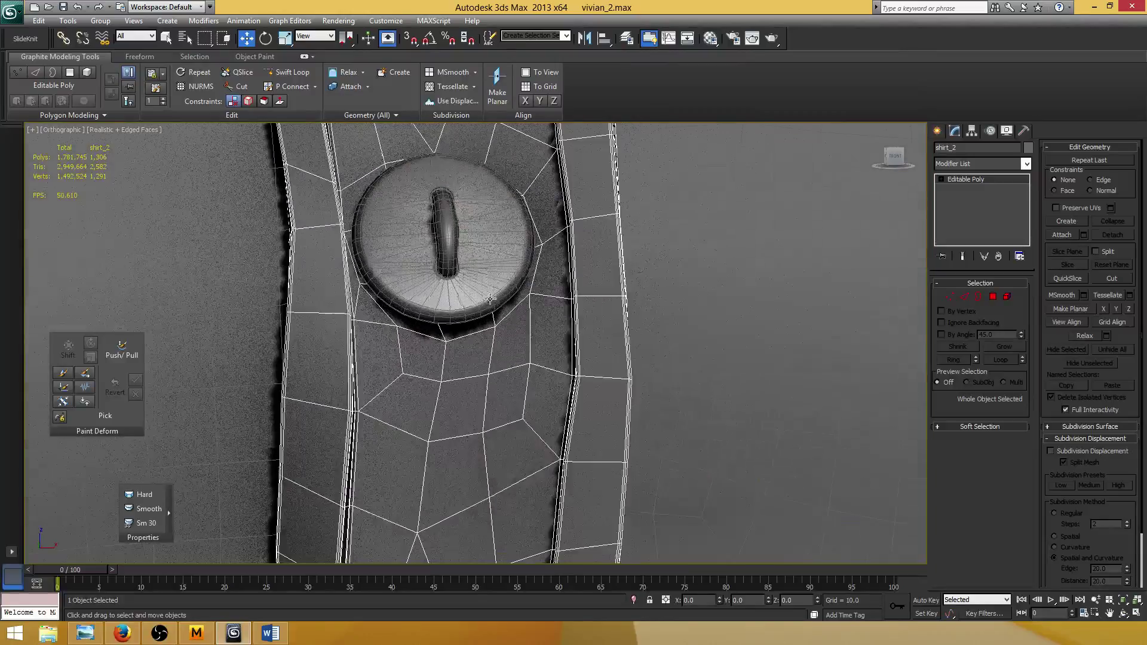
scroll(508, 322, down, 2)
scroll(467, 331, up, 3)
key(F3)
scroll(466, 331, up, 3)
key(1)
scroll(456, 294, down, 2)
scroll(451, 246, up, 2)
drag(450, 246, 418, 273)
alt+middle_drag(435, 305, 469, 314)
ctrl+drag(416, 350, 362, 389)
click(983, 491)
Step: Reposition the placket vertices behind the button to straighten the vertical edge line through its centre
drag(459, 245, 382, 293)
alt+middle_drag(458, 276, 461, 258)
drag(465, 259, 438, 257)
drag(414, 336, 417, 363)
drag(484, 328, 498, 347)
alt+middle_drag(471, 293, 461, 310)
Step: Chamfer the seven edges of the vertical line behind the button by 0.01 with one segment
key(2)
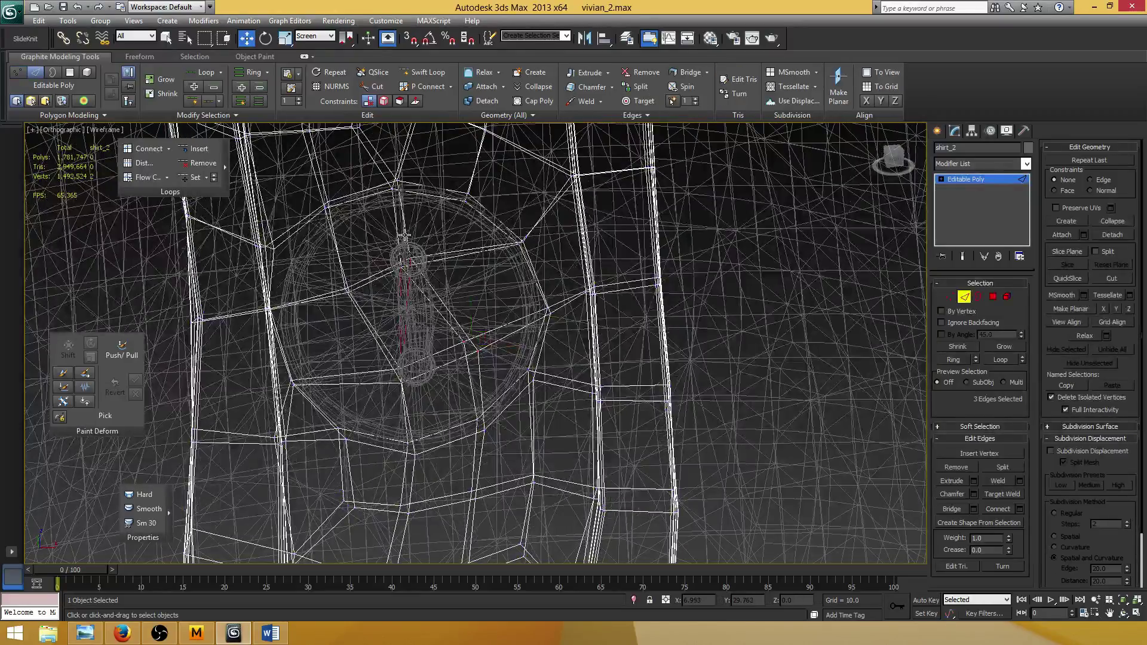
alt+middle_drag(404, 236, 399, 237)
mouse_move(417, 391)
alt+middle_down()
mouse_move(501, 320)
mouse_move(453, 356)
alt+middle_up()
ctrl+click(416, 378)
ctrl+click(411, 374)
key(F3)
alt+middle_drag(477, 299, 459, 335)
key(F3)
key(F3)
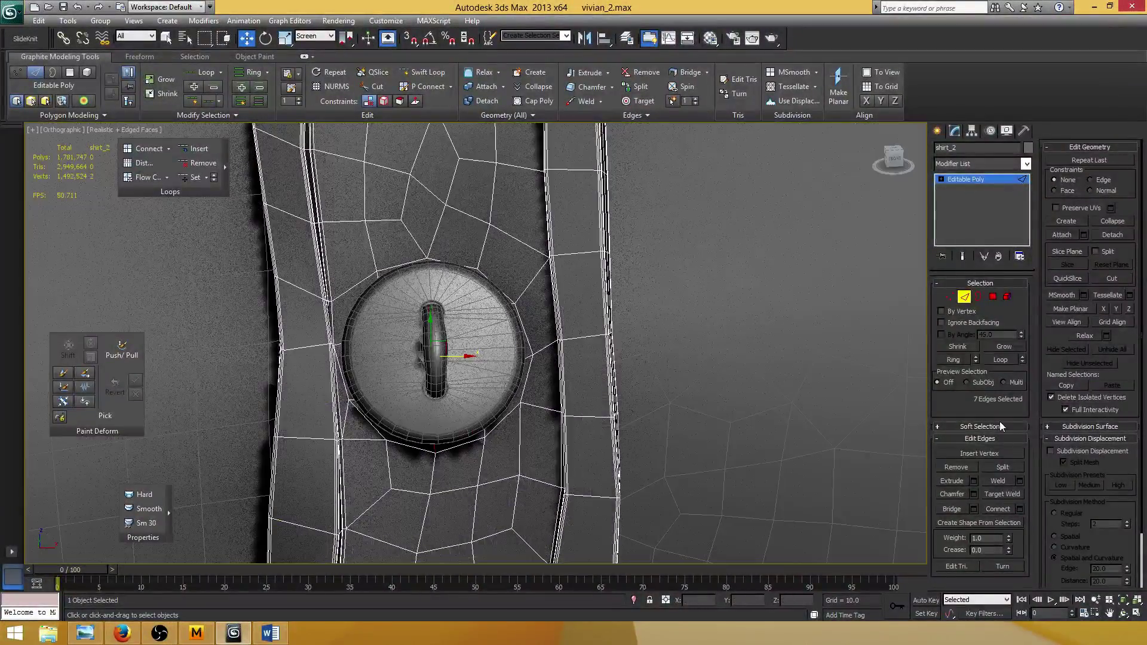
click(974, 494)
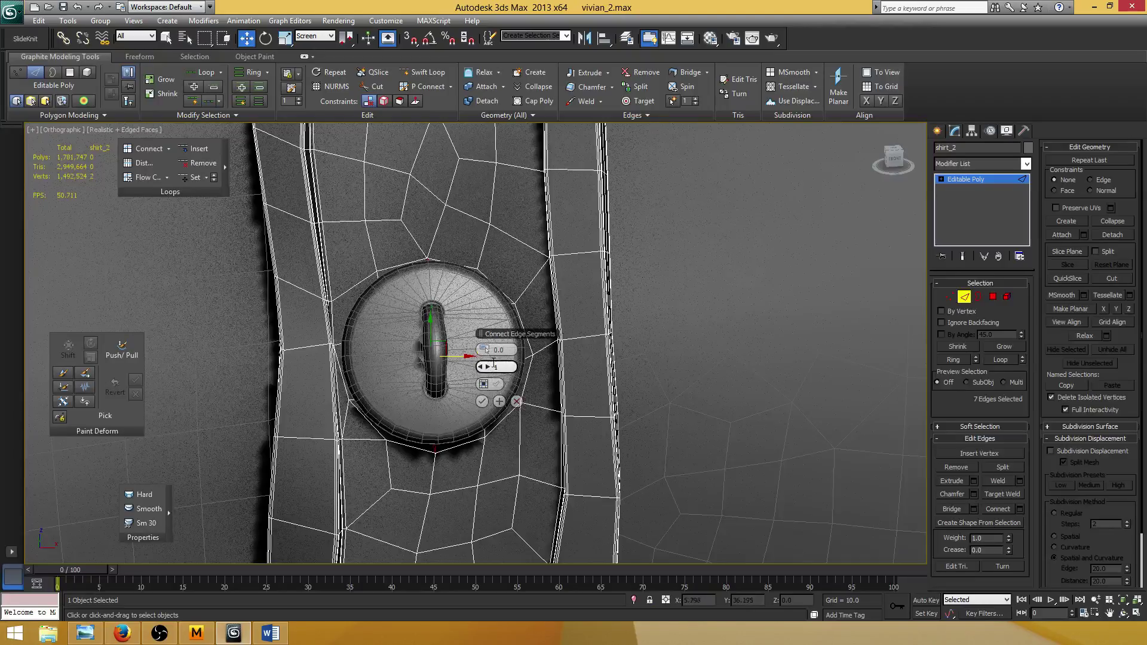
scroll(495, 347, up, 2)
key(F3)
drag(495, 342, 506, 342)
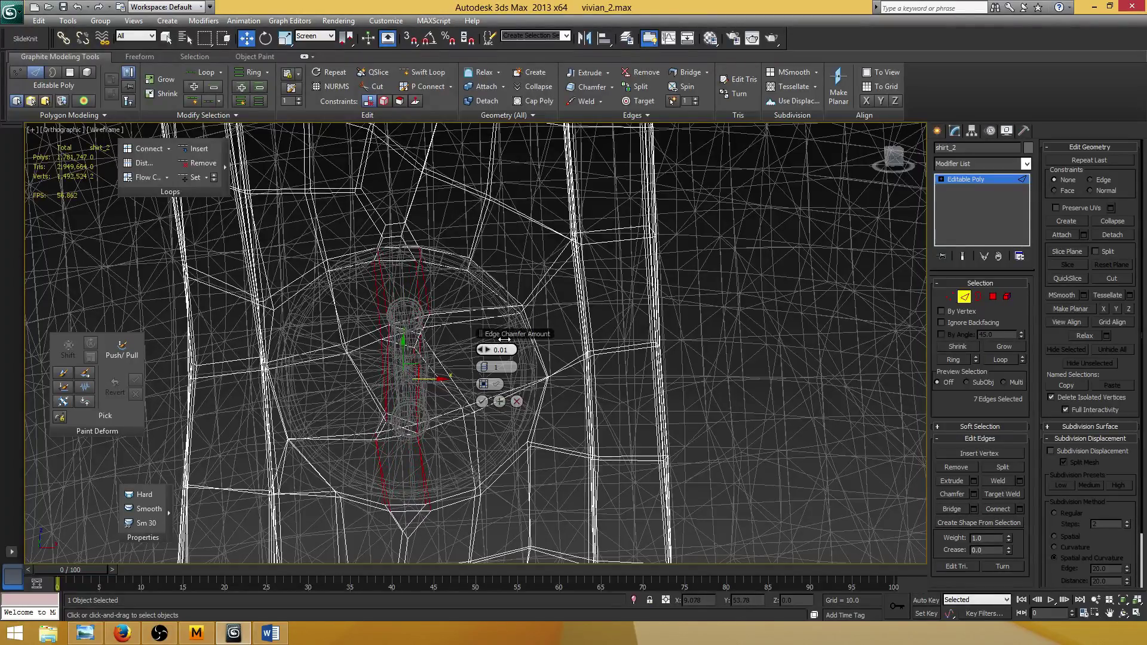
click(481, 400)
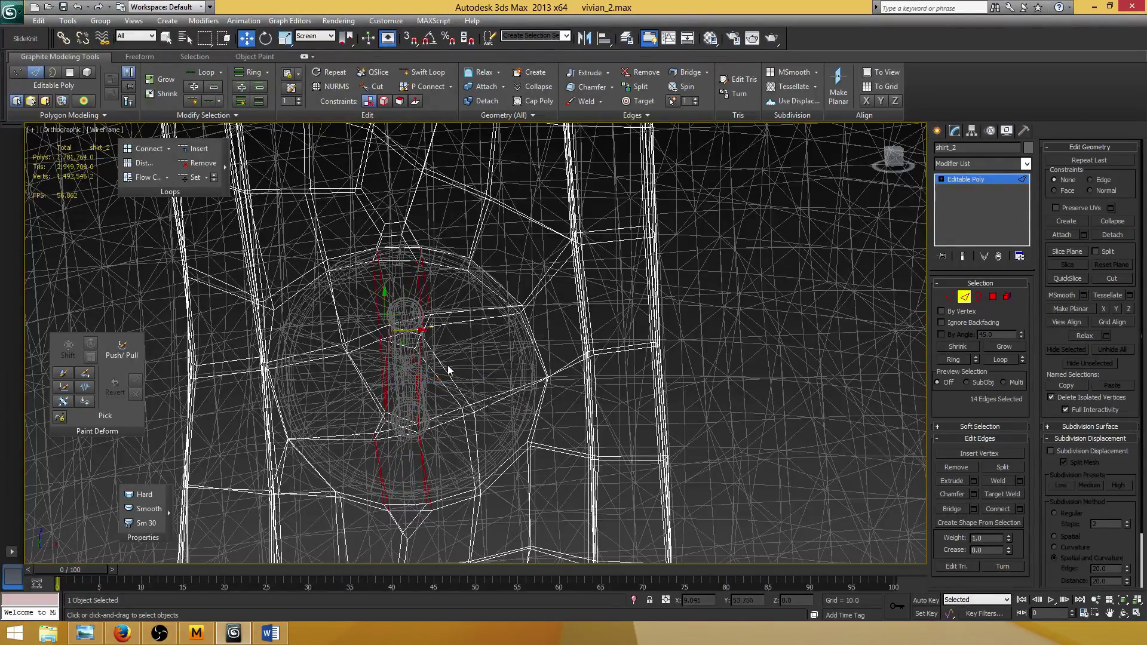
Step: Move the front and back vertex pair on the left side of the chamfered strip upward and save the scene
scroll(446, 336, down, 3)
scroll(445, 337, up, 6)
key(1)
drag(370, 380, 314, 460)
alt+middle_drag(335, 433, 342, 412)
drag(340, 407, 339, 397)
alt+middle_drag(323, 418, 339, 402)
drag(340, 397, 340, 376)
alt+middle_drag(339, 376, 346, 401)
click(435, 310)
key(ctrl+s)
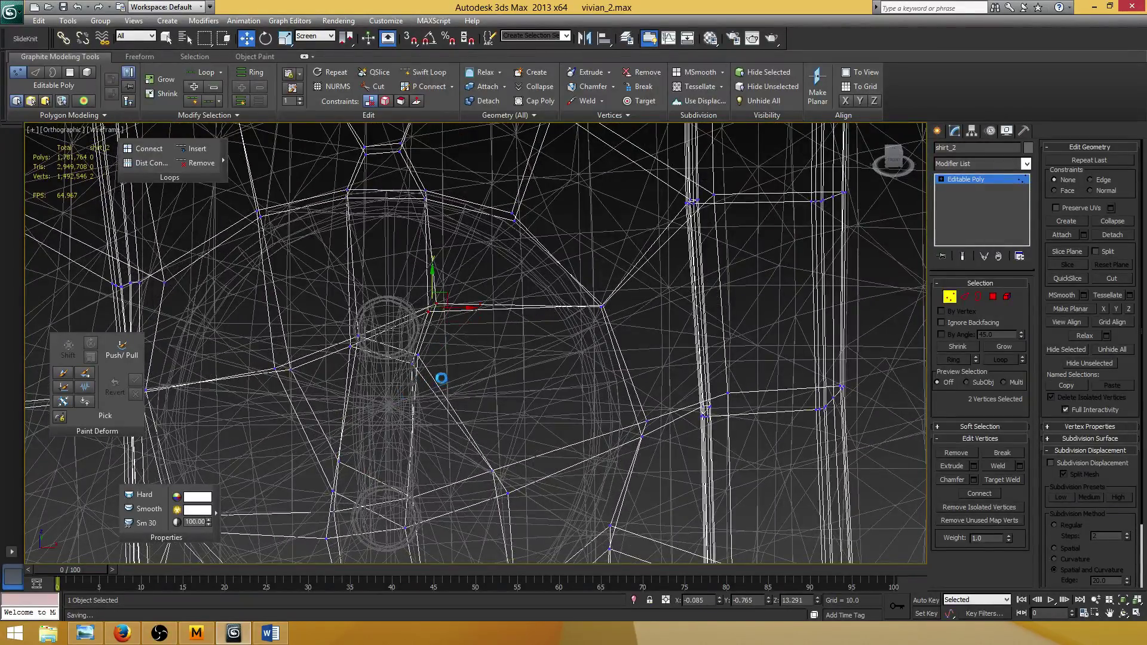
Step: Shift the vertex pairs on both sides of the strip near the button's thread loop to even out its width
drag(452, 374, 402, 345)
alt+middle_drag(446, 371, 450, 363)
drag(436, 360, 448, 360)
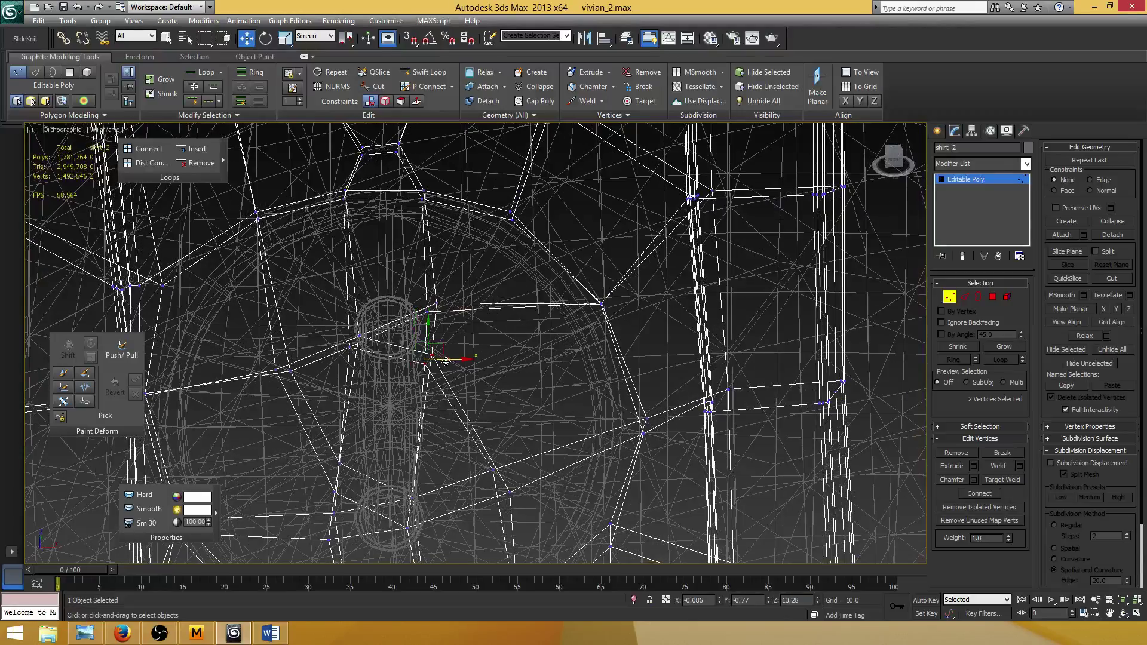
scroll(381, 378, down, 1)
drag(381, 382, 379, 340)
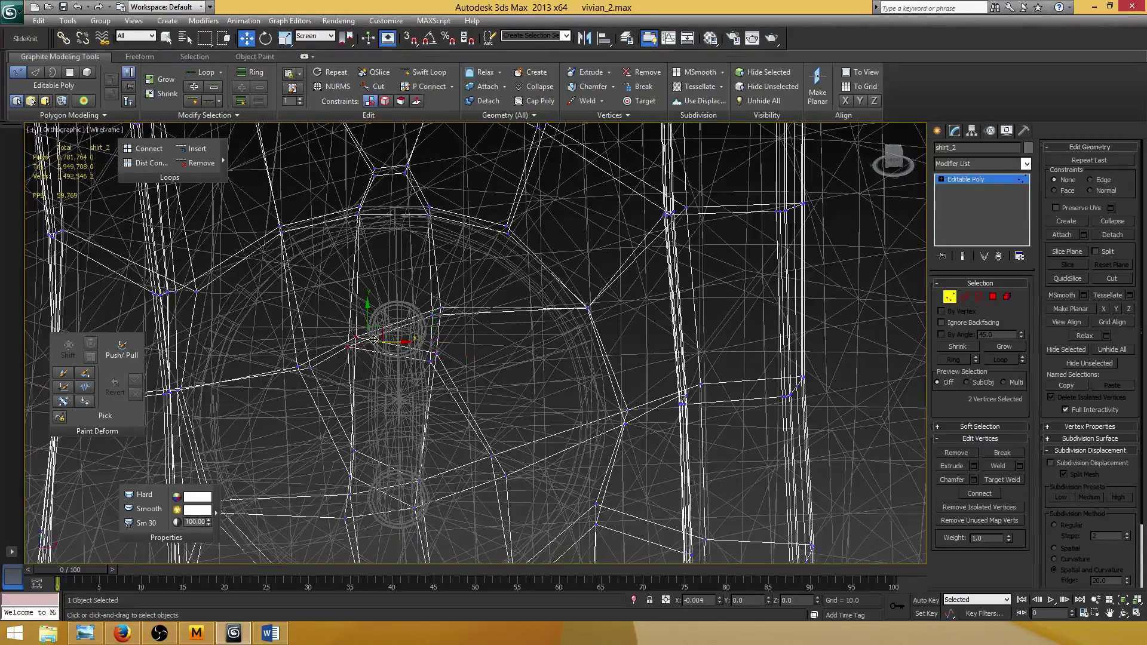
alt+middle_drag(382, 340, 407, 341)
scroll(406, 341, down, 2)
Step: Select the six vertices at the strip's lower end and move them down below the button
key(F3)
scroll(461, 339, down, 5)
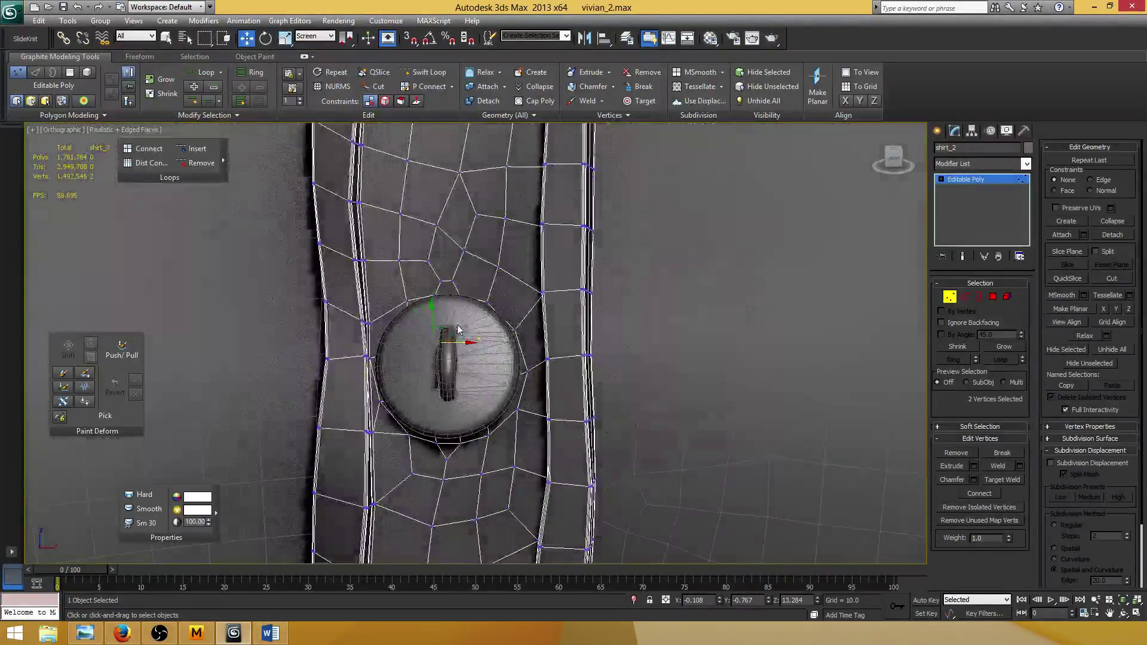
scroll(497, 429, up, 4)
alt+middle_drag(490, 422, 433, 361)
scroll(452, 385, up, 3)
key(F3)
drag(433, 346, 348, 350)
mouse_move(410, 343)
alt+middle_down()
mouse_move(397, 354)
mouse_move(393, 343)
alt+middle_up()
key(F3)
drag(393, 343, 393, 355)
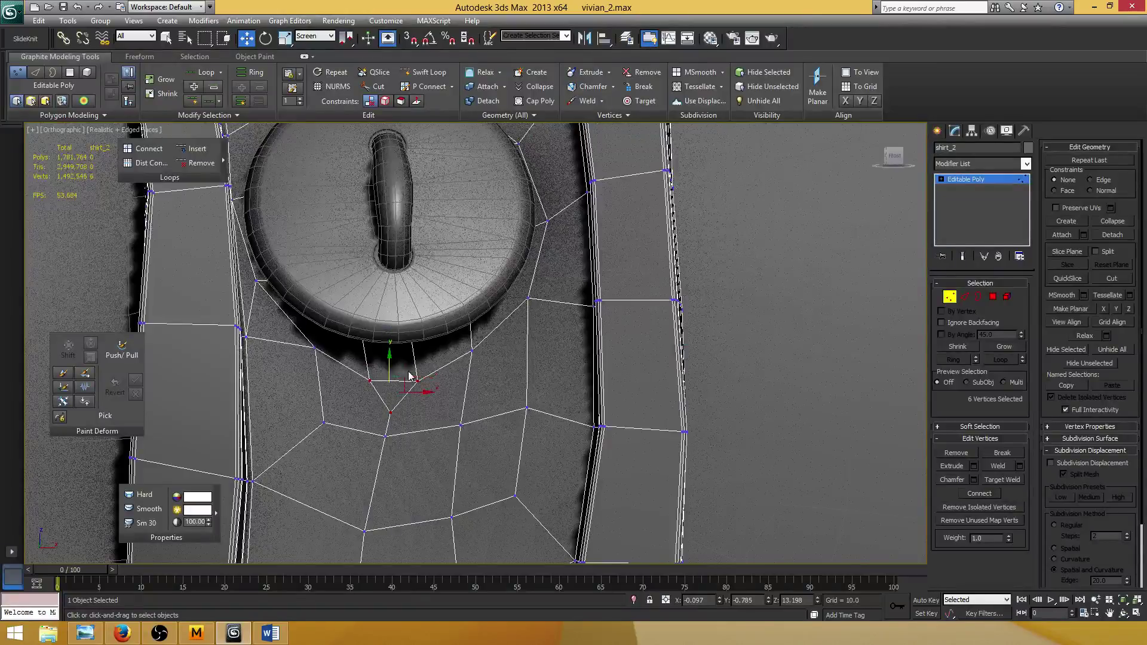
Step: Push the six vertices at the strip's lower end slightly toward the button, as seen from below
scroll(407, 371, down, 4)
alt+middle_drag(417, 375, 406, 376)
scroll(483, 358, down, 6)
scroll(499, 215, up, 3)
alt+middle_drag(481, 354, 521, 359)
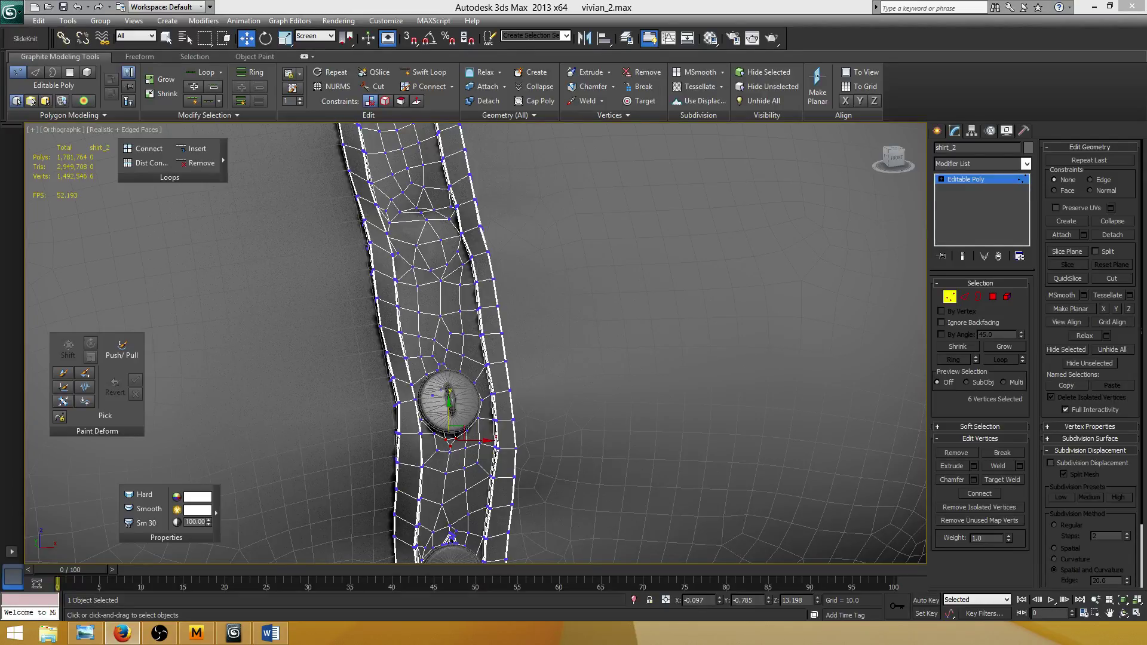
scroll(453, 321, up, 2)
alt+middle_drag(453, 321, 404, 356)
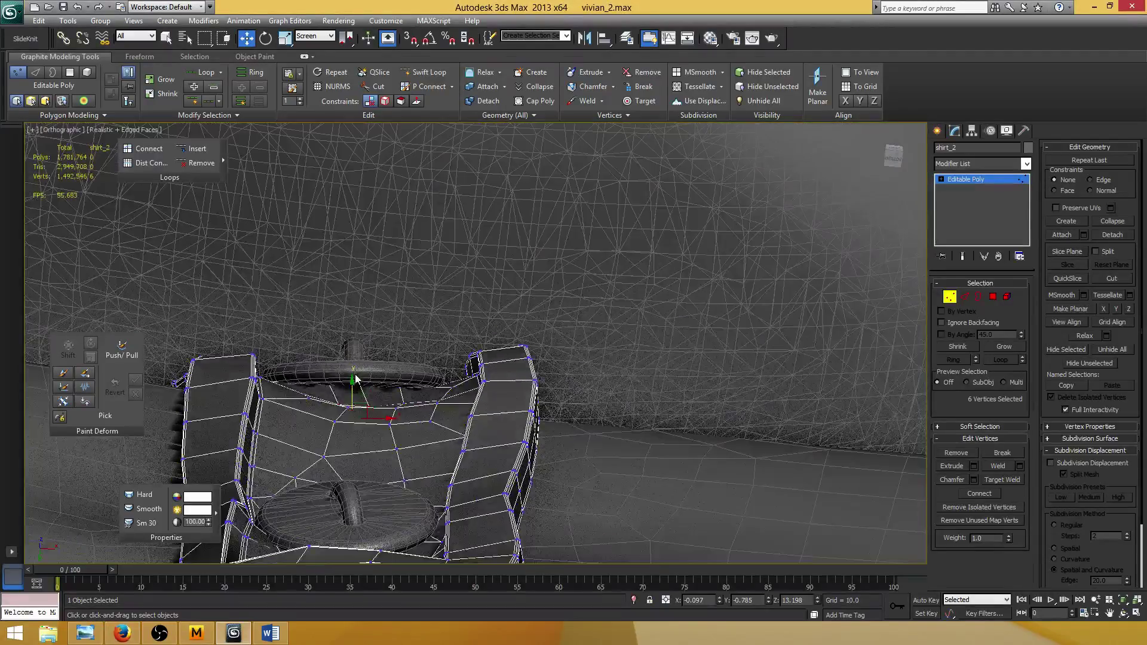
drag(351, 386, 346, 373)
alt+middle_drag(347, 374, 429, 408)
scroll(429, 409, up, 3)
Step: Delete the seven polygons of the narrow strip behind the button on one layer of the placket
key(F3)
middle_drag(429, 344, 436, 364)
scroll(445, 321, up, 4)
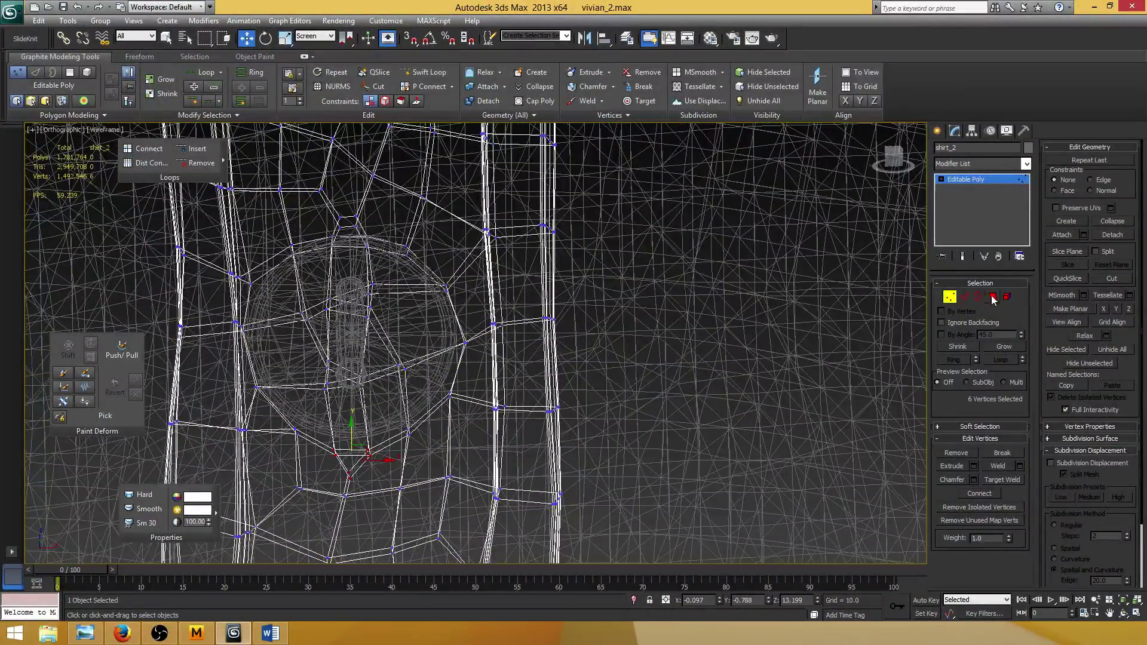
key(4)
click(351, 236)
alt+middle_drag(351, 235, 352, 244)
ctrl+click(355, 272)
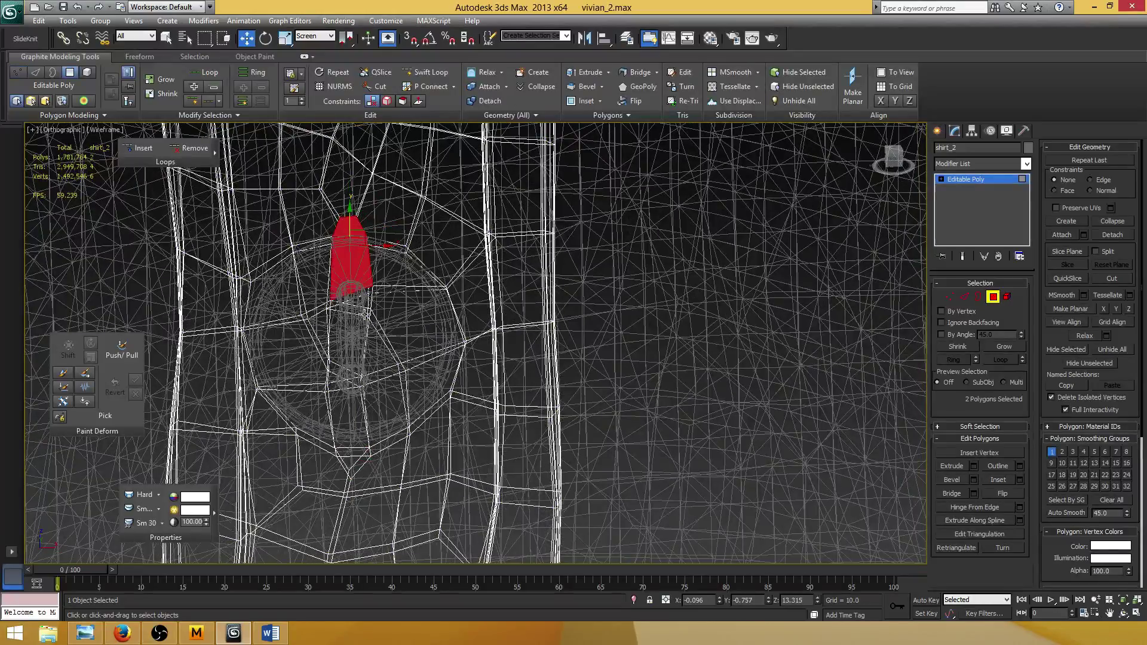
ctrl+click(353, 365)
ctrl+click(346, 401)
ctrl+click(337, 382)
middle_drag(347, 456, 386, 356)
ctrl+click(395, 361)
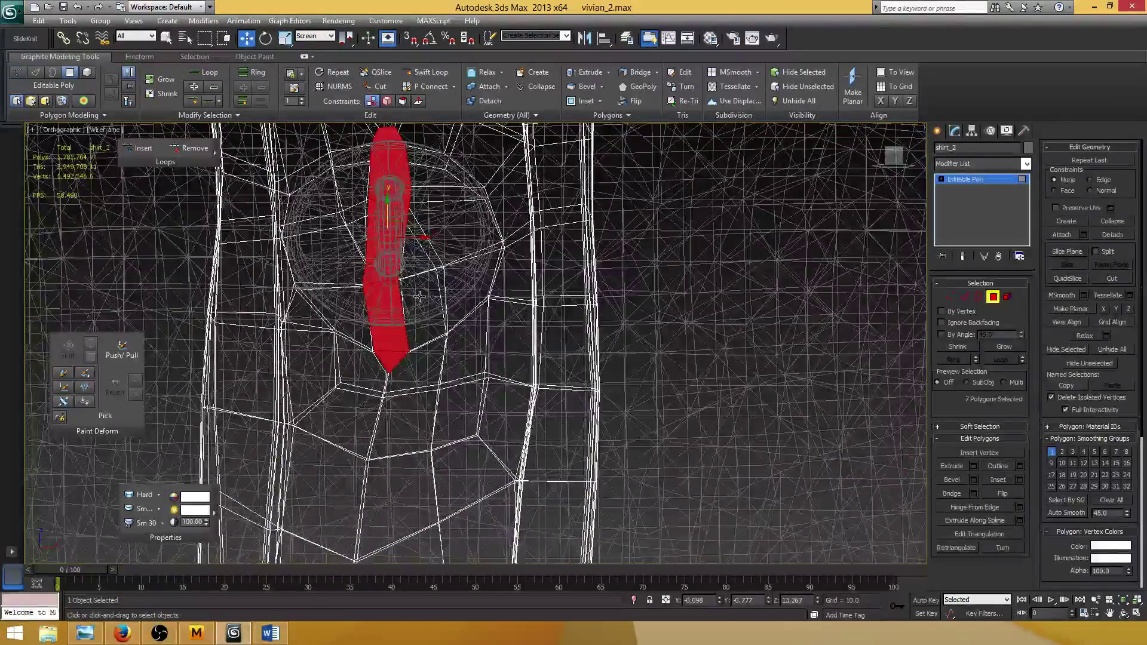
key(Delete)
Step: Delete the matching strip polygons on the placket's other layer to open the buttonhole through it
click(391, 358)
ctrl+click(387, 299)
ctrl+click(384, 236)
ctrl+click(389, 199)
middle_drag(390, 176, 405, 233)
ctrl+click(404, 229)
ctrl+click(403, 219)
key(Delete)
key(Delete)
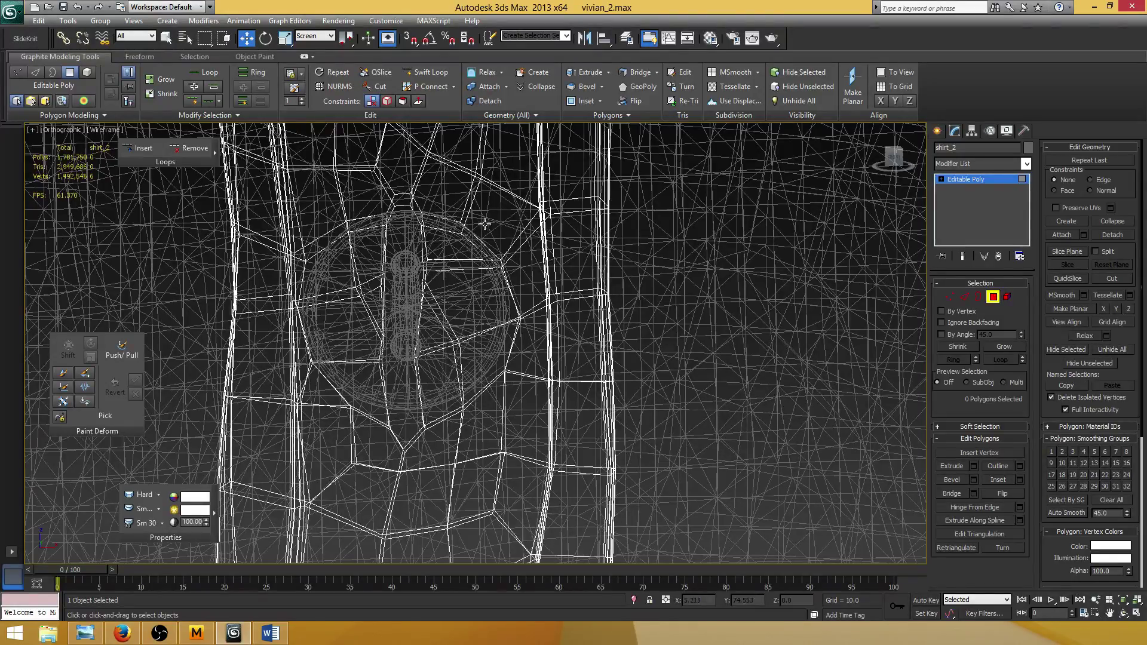
Step: Bridge the open front and back edges along the buttonhole, starting from its upper end
scroll(481, 218, up, 4)
key(2)
middle_drag(412, 261, 432, 291)
click(406, 219)
alt+middle_drag(430, 224, 397, 248)
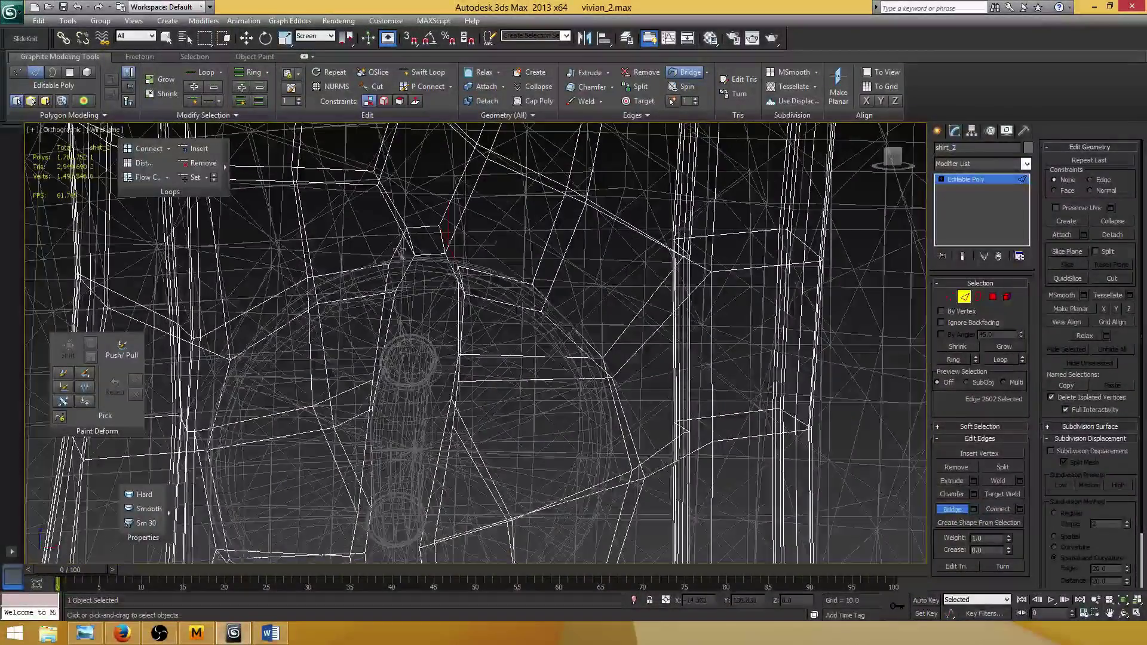
alt+middle_drag(421, 291, 453, 323)
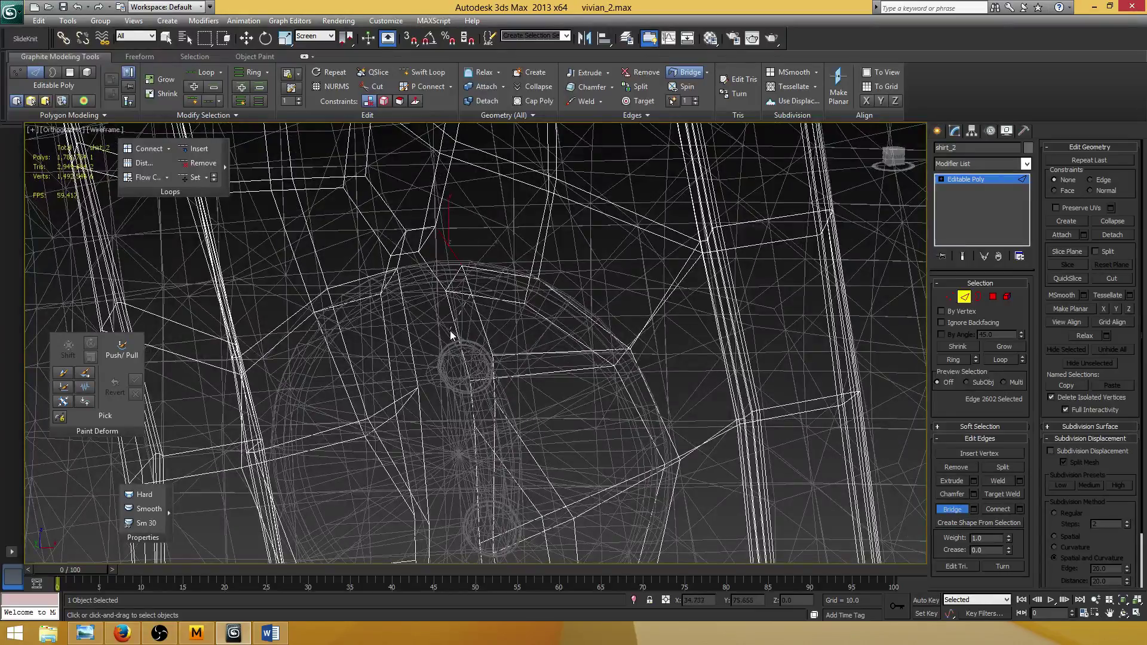
alt+middle_drag(548, 391, 508, 323)
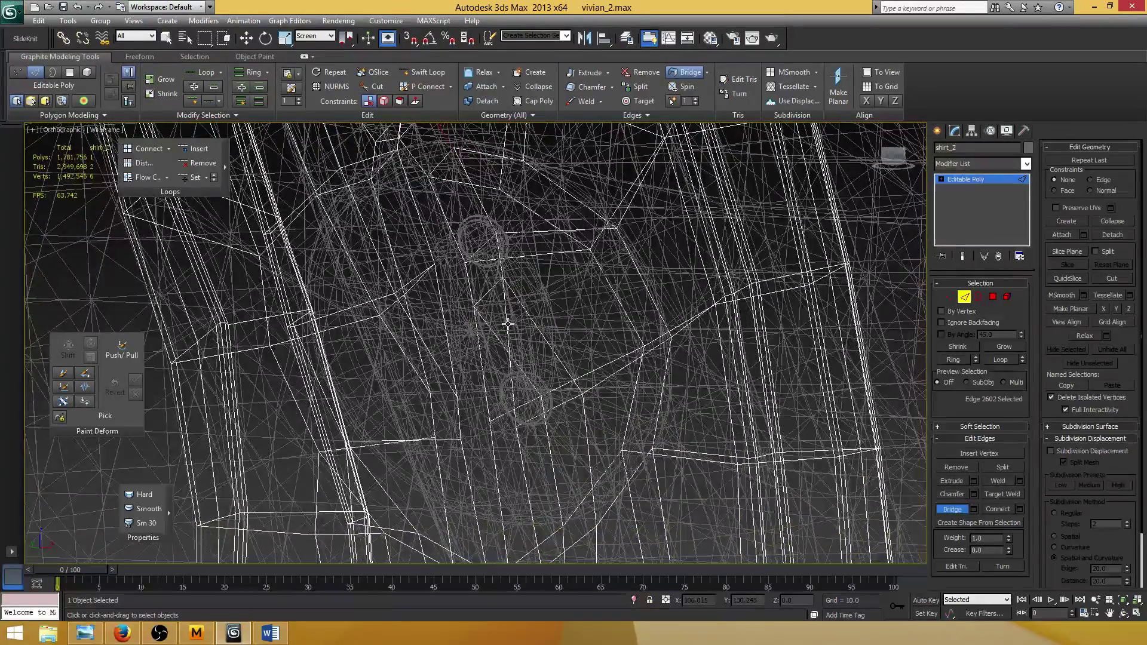
alt+middle_drag(504, 371, 424, 344)
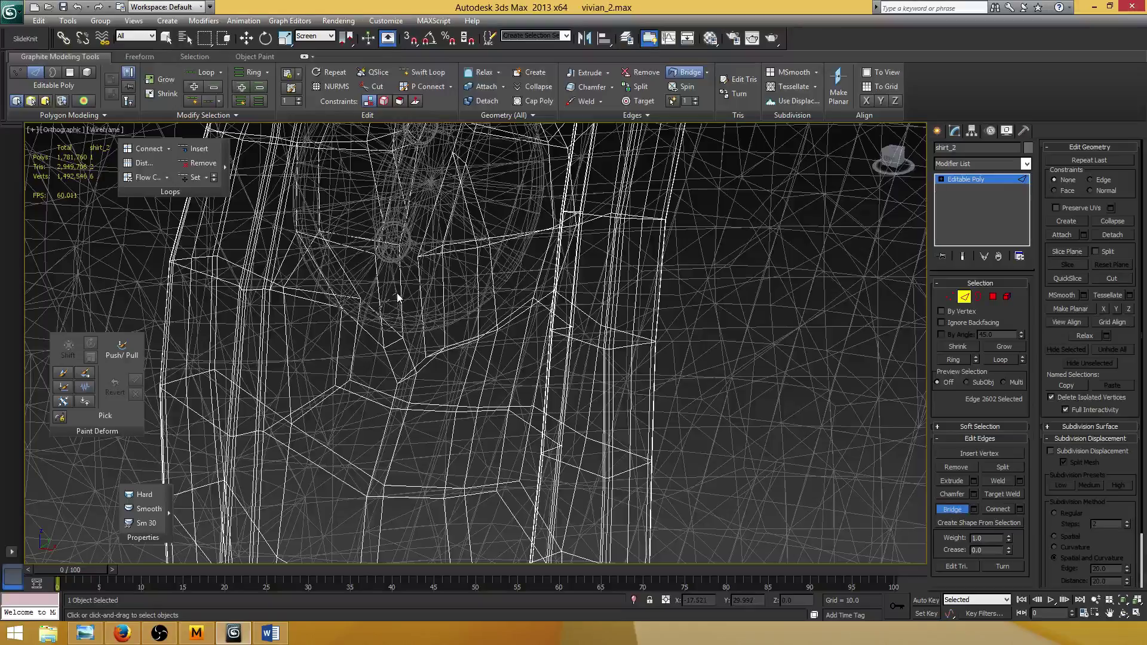
Step: Bridge the remaining open edge pairs of the buttonhole to close its inner walls, and end the Bridge command
scroll(410, 265, up, 5)
alt+middle_drag(410, 317, 388, 333)
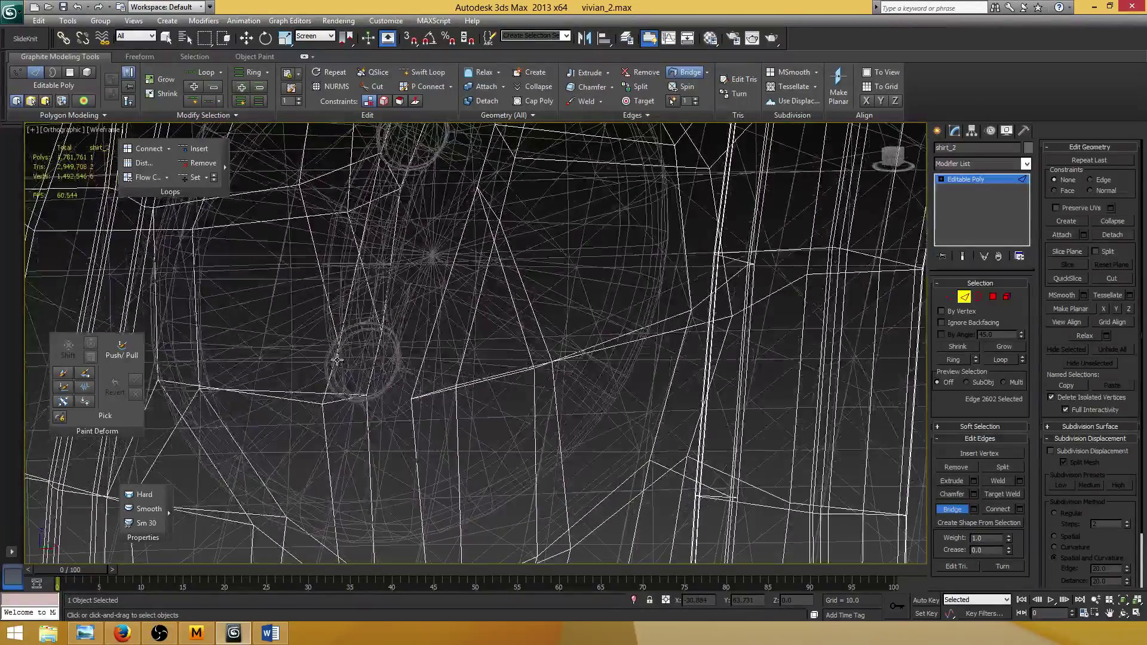
click(376, 350)
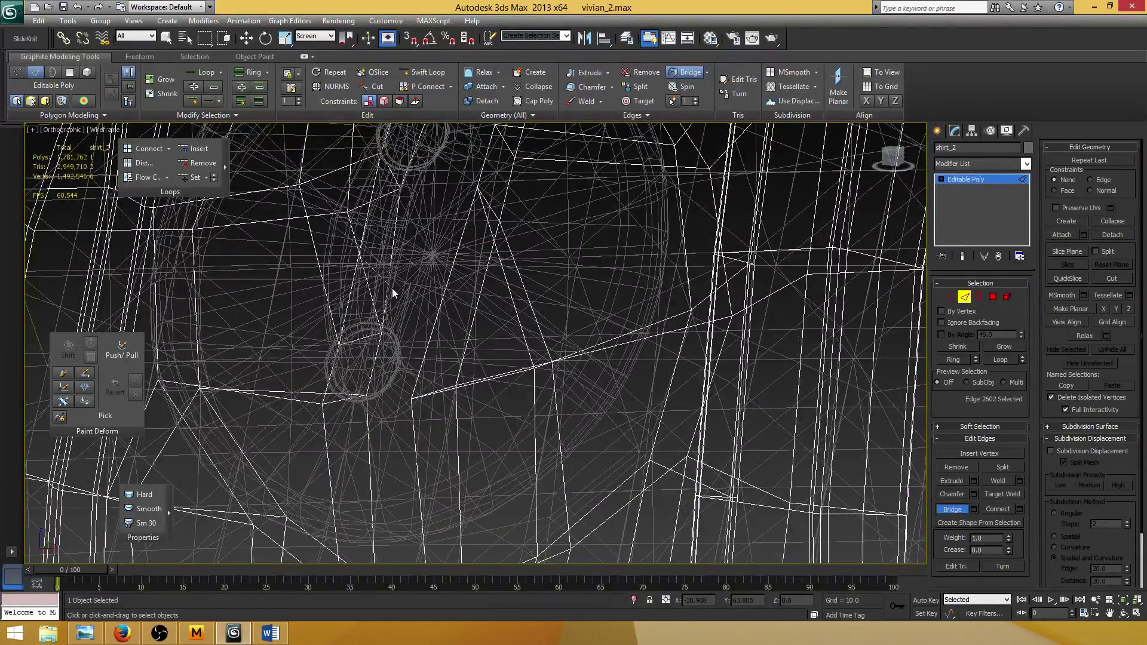
scroll(392, 288, down, 5)
alt+middle_drag(392, 288, 431, 328)
scroll(431, 329, up, 5)
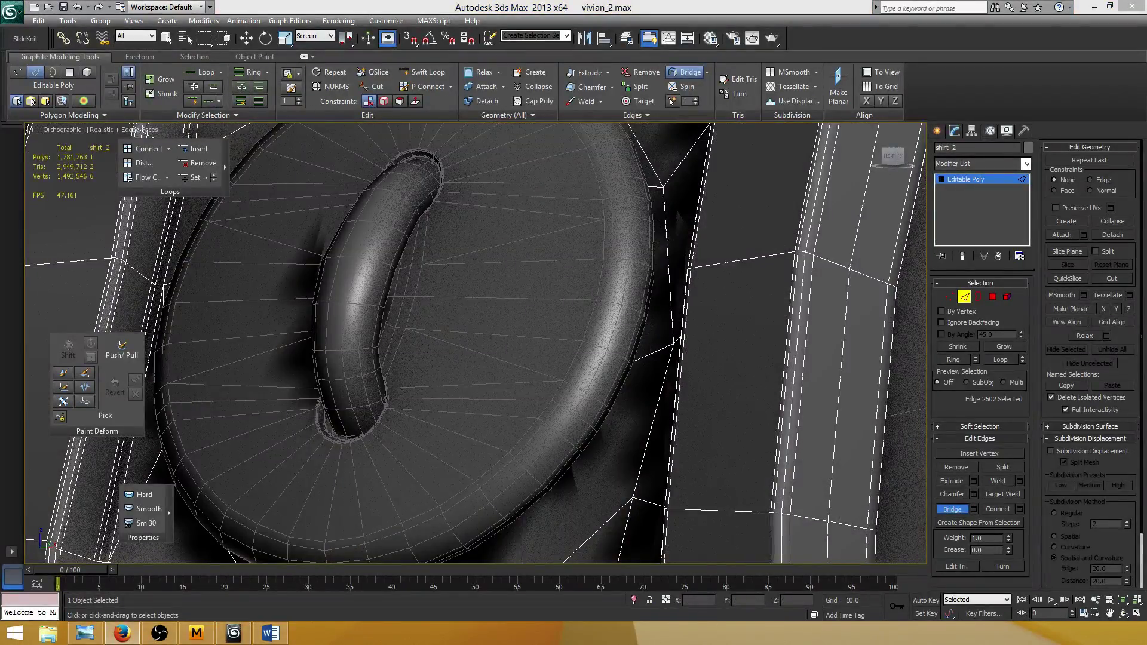
scroll(407, 307, down, 5)
alt+middle_drag(407, 308, 481, 336)
click(962, 509)
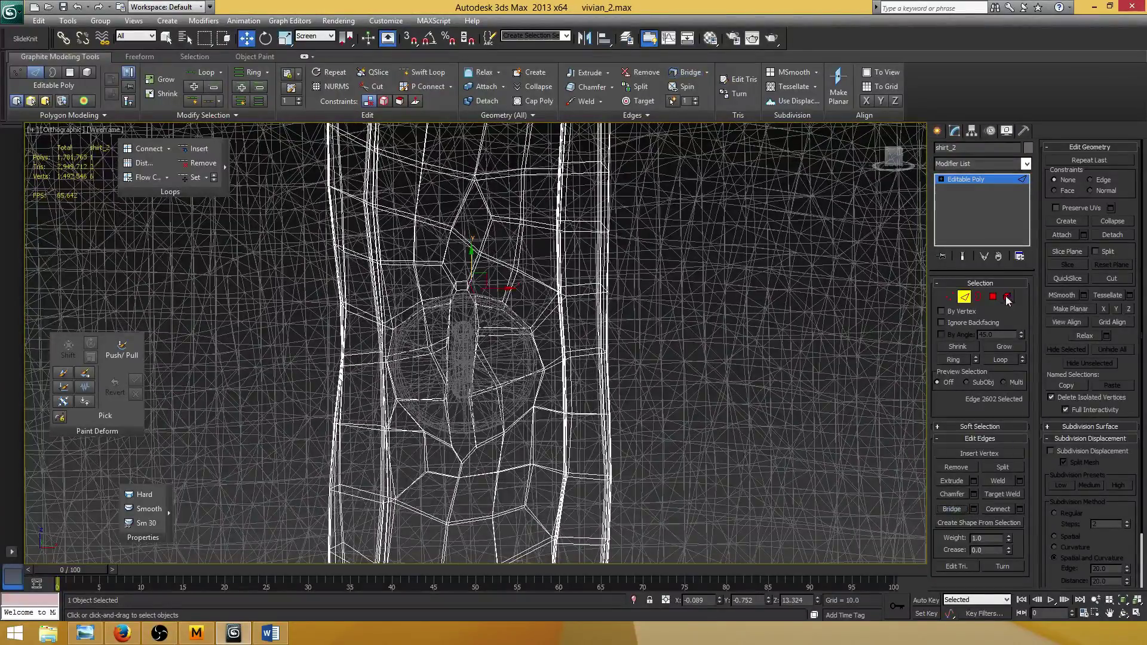
Step: Select the whole placket element and examine whether the buttonhole walls are joined to it
click(1007, 297)
click(548, 353)
mouse_move(534, 363)
alt+middle_down()
mouse_move(524, 358)
mouse_move(532, 340)
alt+middle_up()
scroll(532, 340, up, 2)
scroll(532, 341, down, 4)
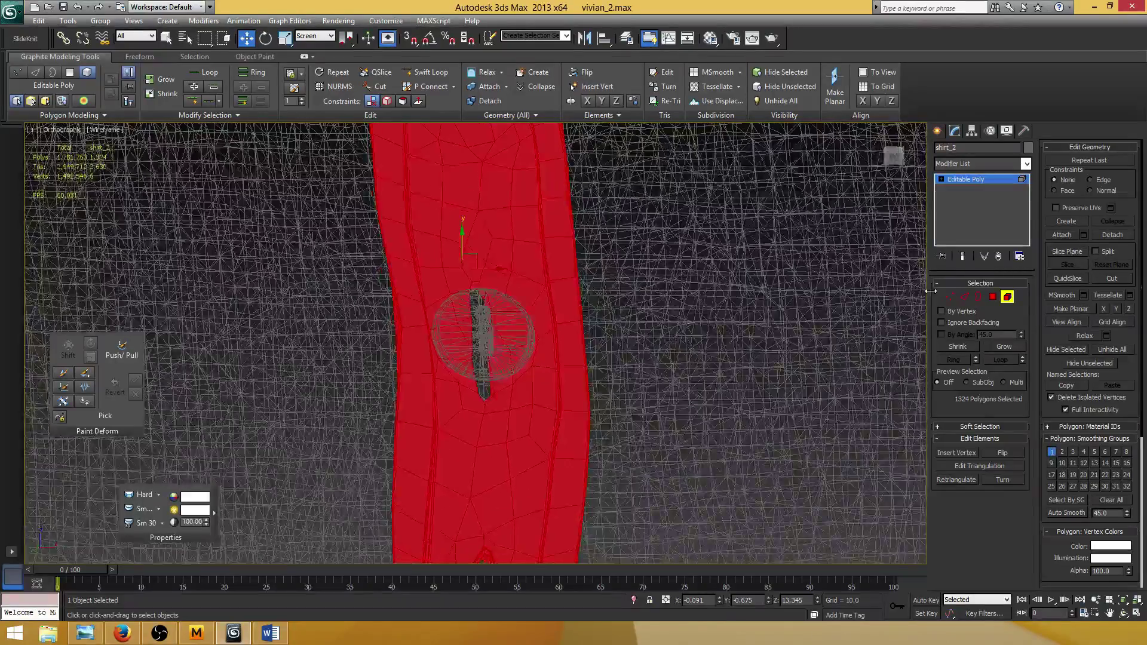
click(963, 296)
scroll(493, 296, up, 6)
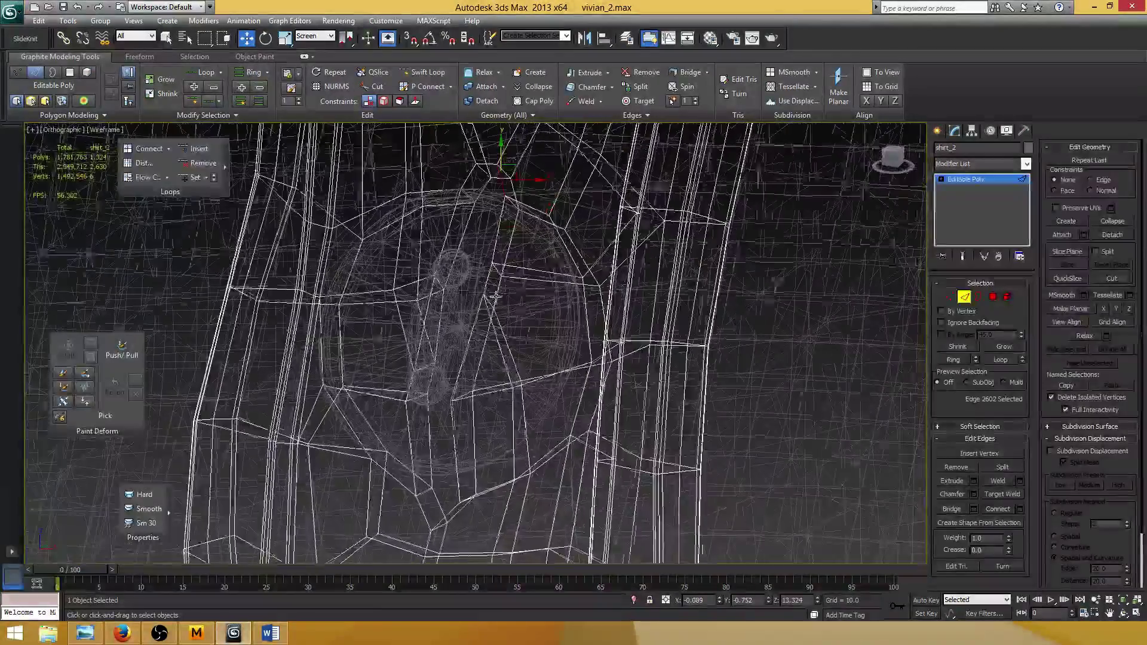
scroll(494, 296, down, 5)
click(1006, 297)
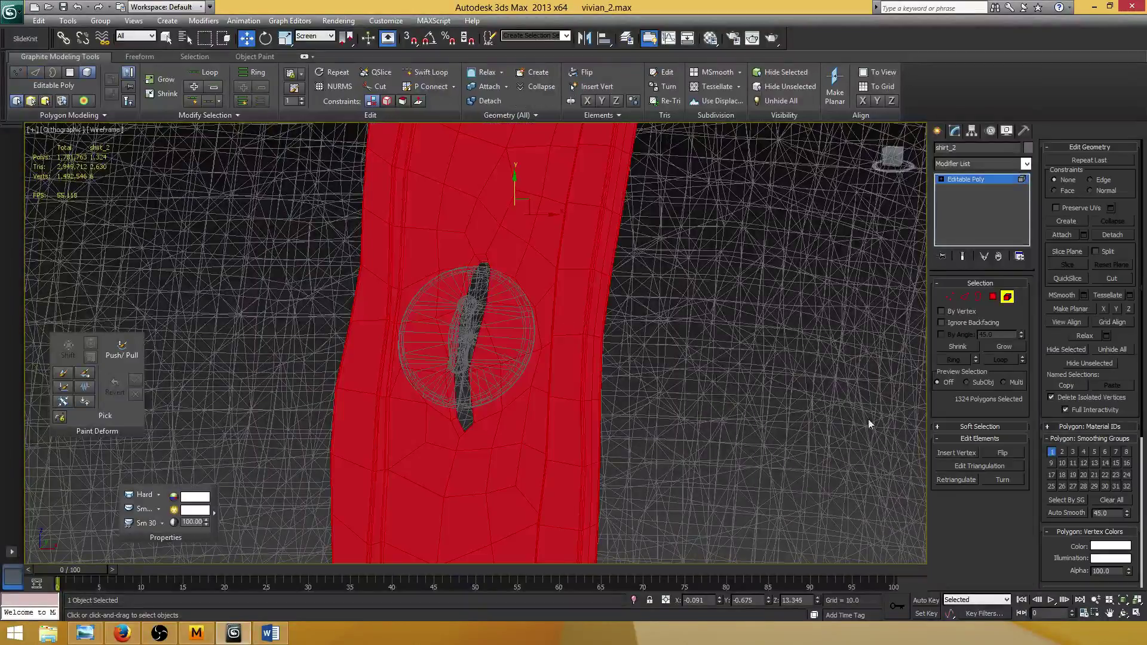
scroll(504, 323, up, 8)
key(2)
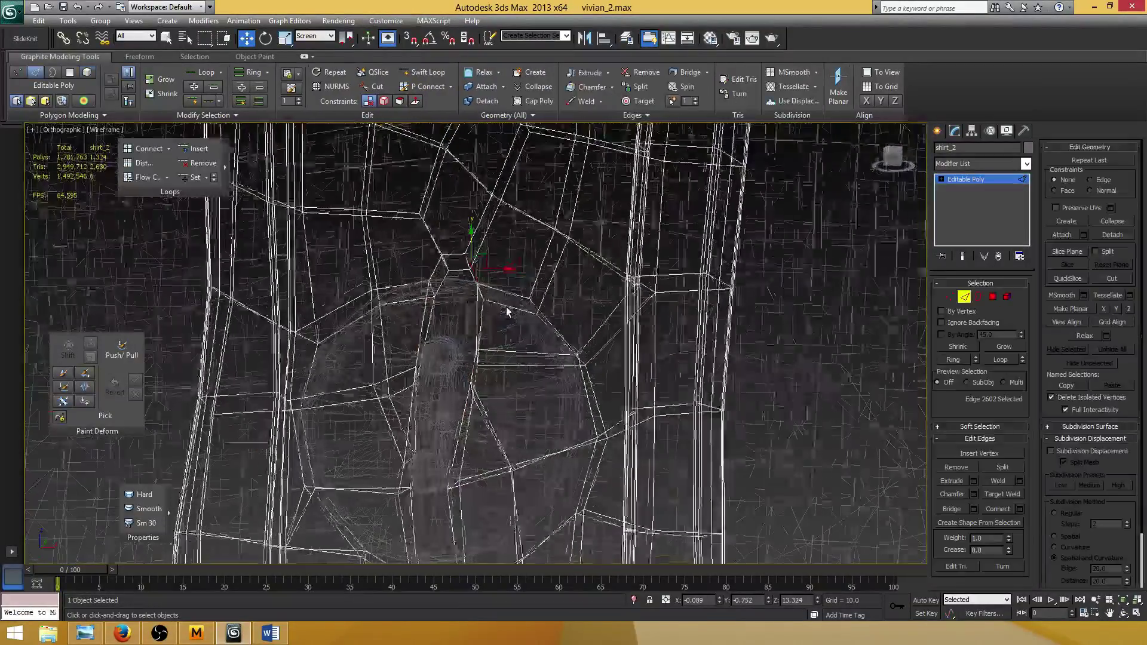
Step: Examine the buttonhole and its vertices around the button in wireframe and shaded display
scroll(503, 312, down, 5)
alt+middle_drag(512, 333, 525, 302)
scroll(463, 338, up, 7)
key(1)
key(1)
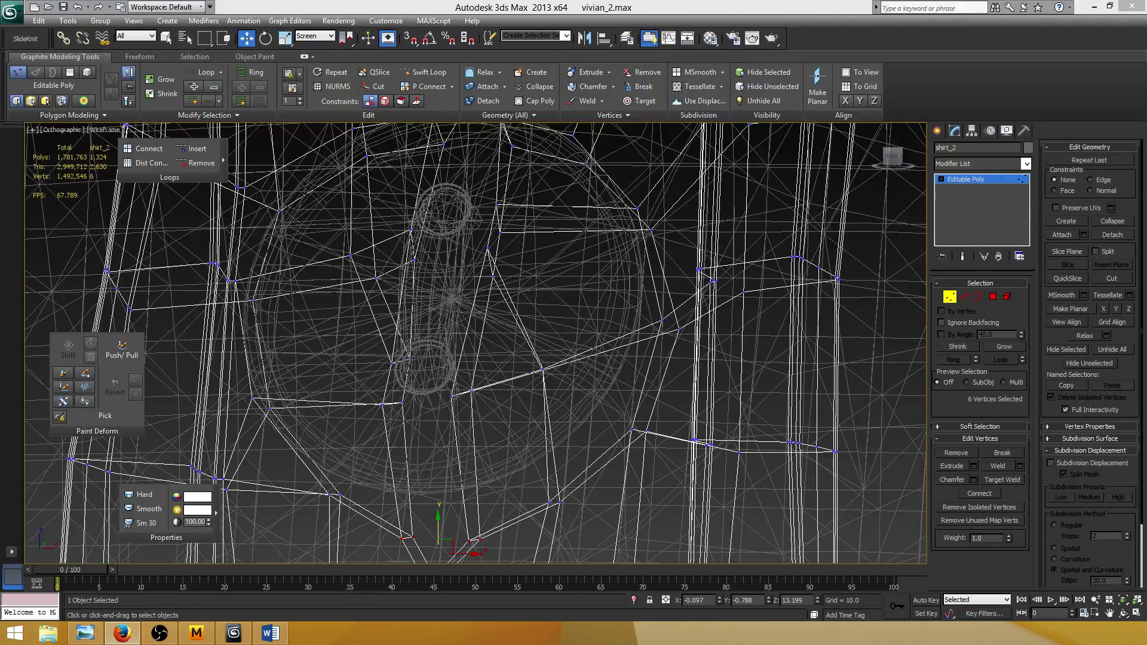
scroll(509, 319, down, 3)
key(F3)
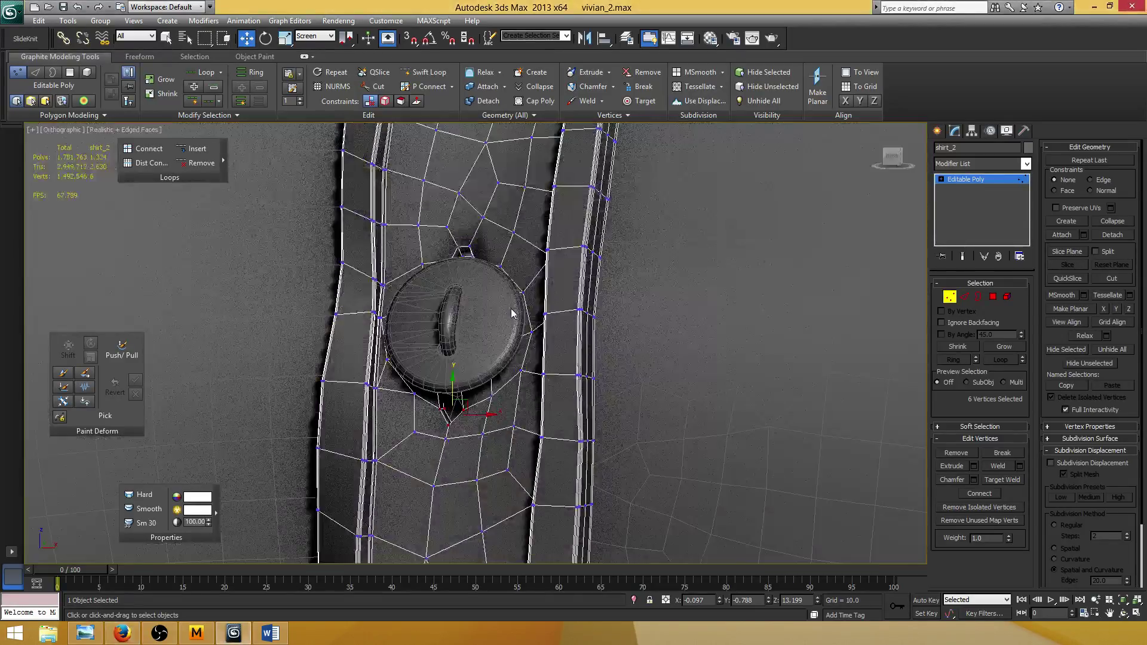
scroll(508, 314, down, 2)
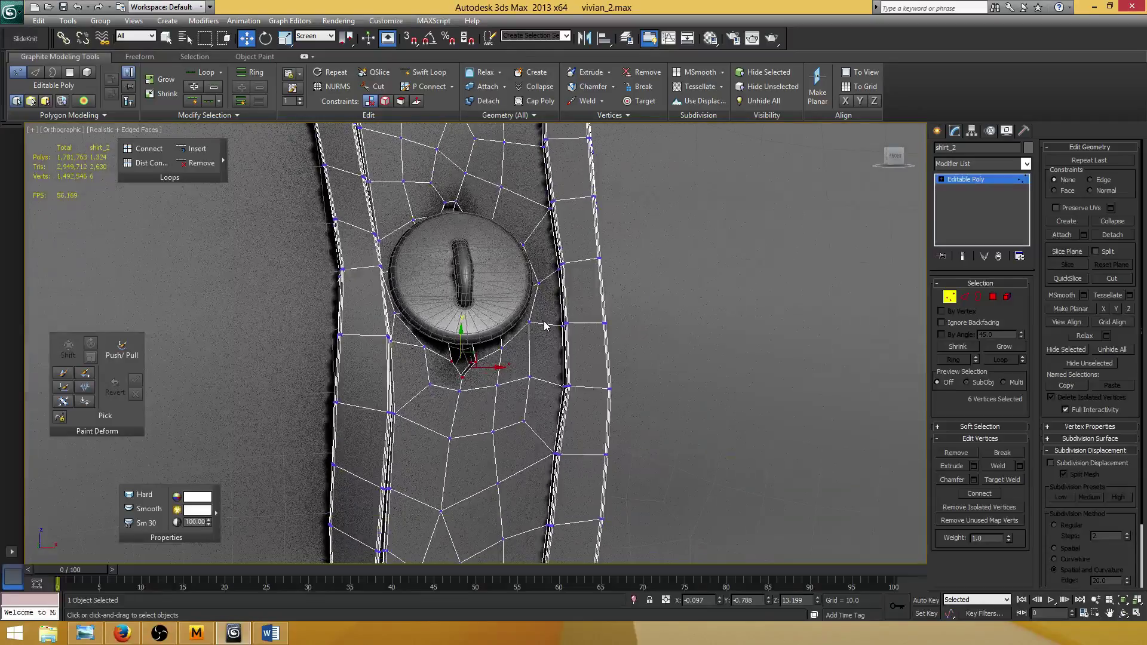
alt+middle_drag(550, 325, 543, 341)
scroll(467, 308, up, 1)
scroll(465, 313, up, 2)
key(F3)
scroll(439, 323, up, 2)
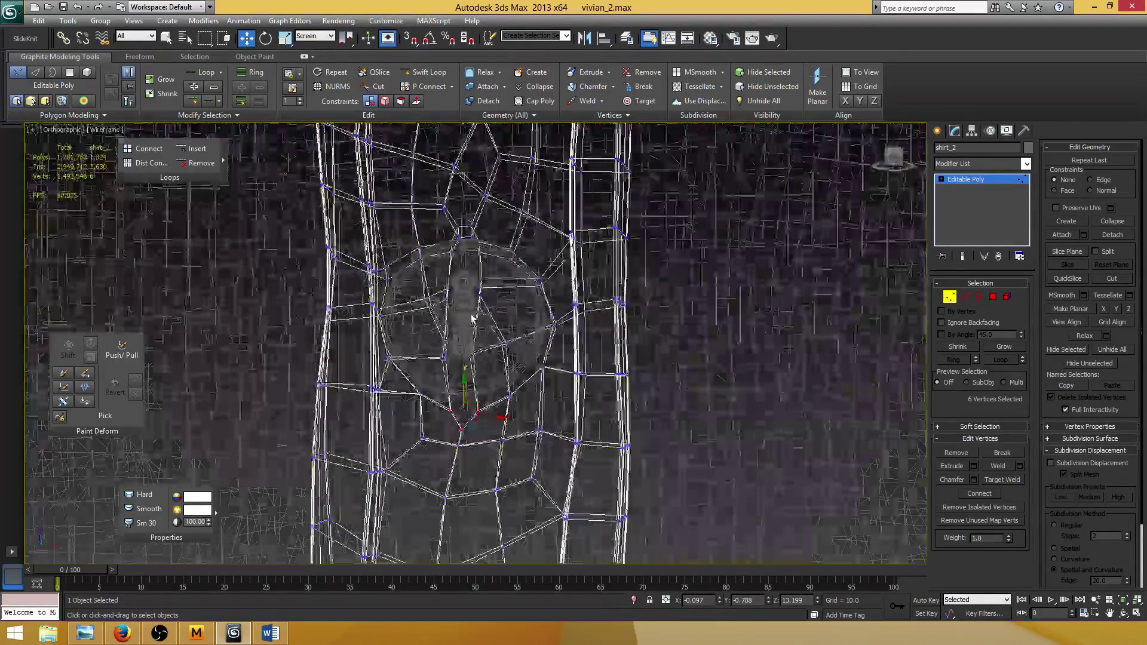
Step: Select the edges radiating outward from the left side, lower tip and right side of the buttonhole
key(2)
click(436, 324)
scroll(453, 268, up, 1)
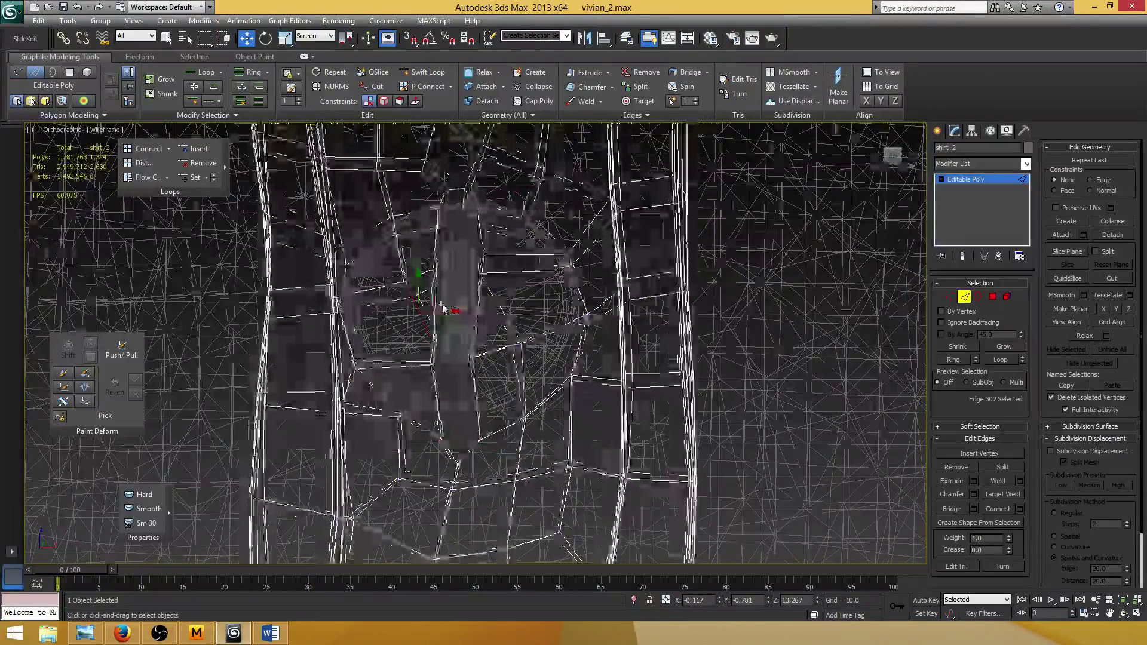
mouse_move(508, 313)
alt+middle_down()
mouse_move(521, 304)
mouse_move(507, 296)
mouse_move(502, 322)
alt+middle_up()
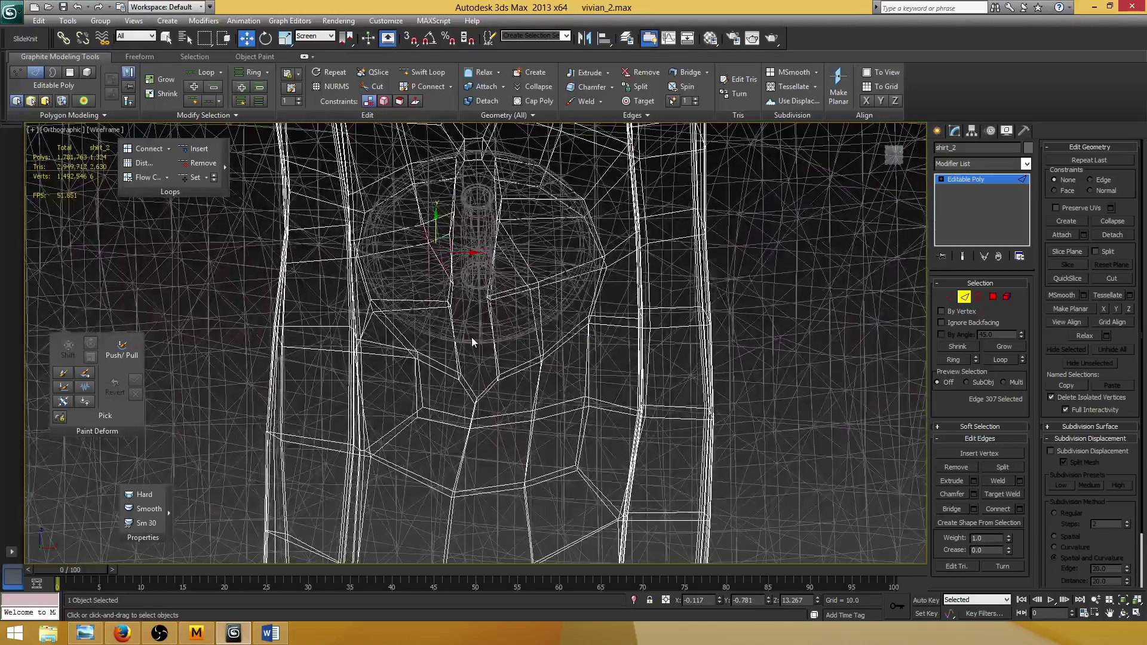
scroll(485, 332, up, 3)
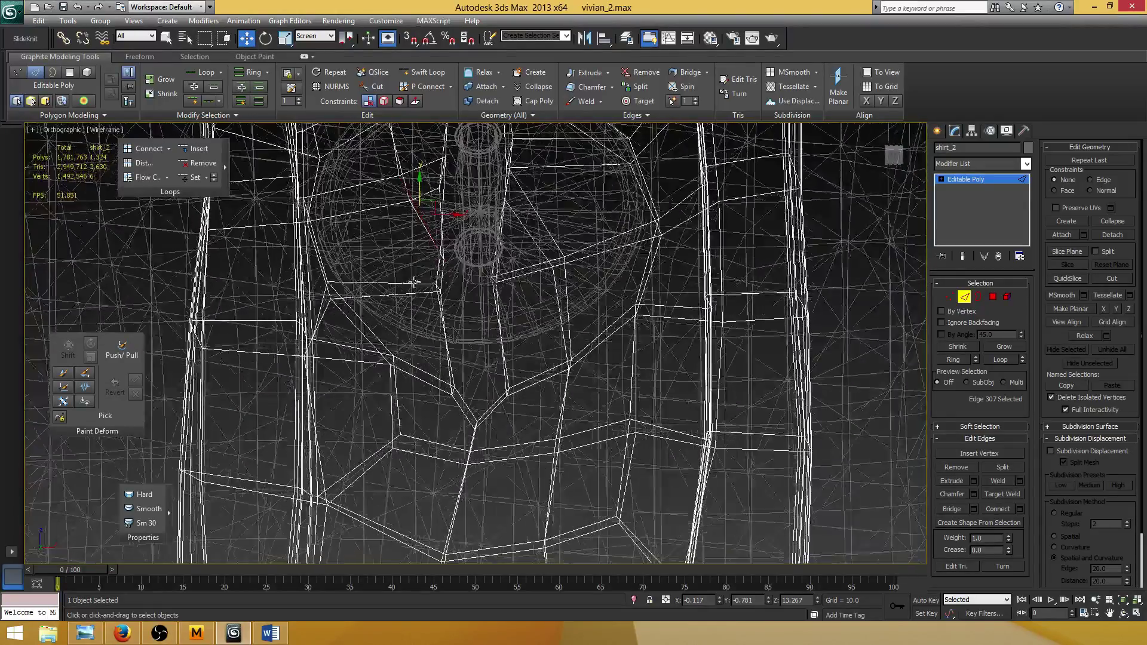
ctrl+click(414, 283)
alt+middle_drag(414, 282, 417, 265)
ctrl+click(426, 339)
alt+middle_drag(492, 395, 530, 366)
ctrl+click(473, 402)
ctrl+click(523, 348)
alt+middle_drag(506, 264, 500, 331)
ctrl+click(497, 339)
alt+middle_drag(525, 279, 508, 316)
ctrl+click(514, 278)
ctrl+click(505, 248)
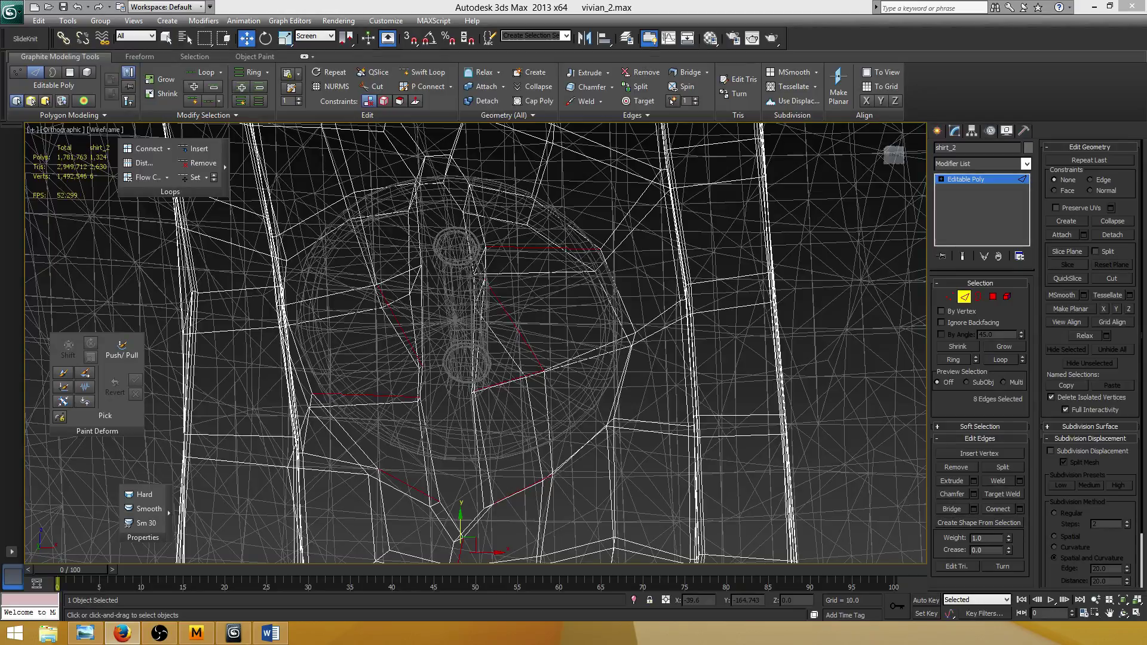
Step: Save the scene and add the remaining edges radiating from the buttonhole's upper left and upper end to the selection
key(ctrl+s)
middle_click(284, 369)
alt+middle_drag(284, 369, 380, 304)
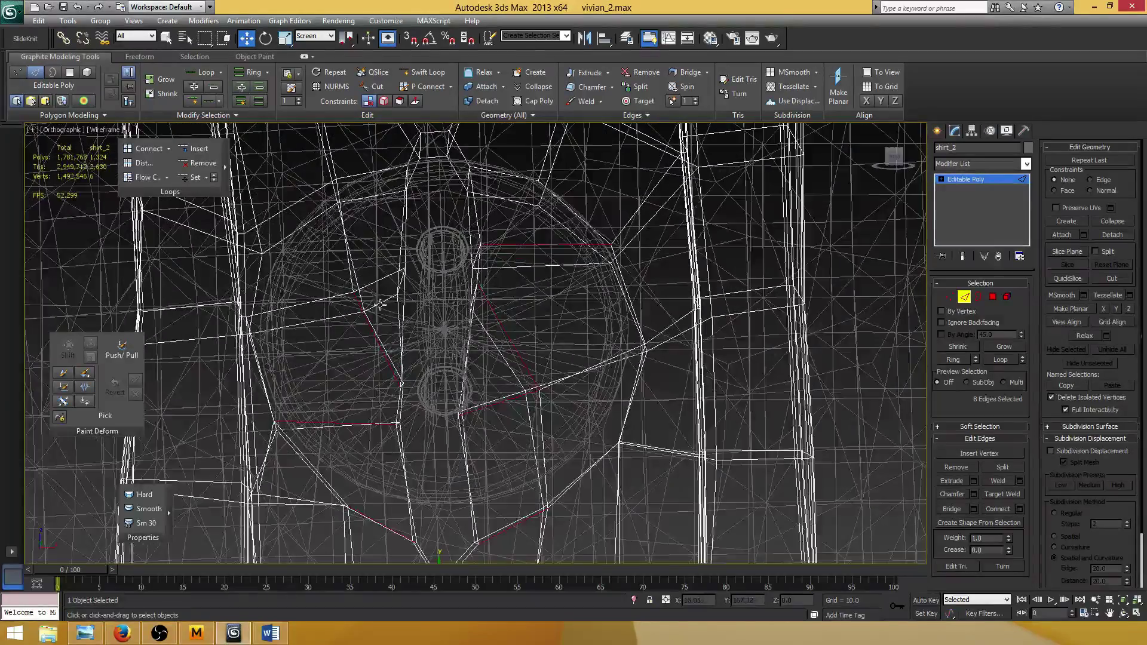
ctrl+click(377, 282)
scroll(442, 277, down, 3)
scroll(478, 287, up, 4)
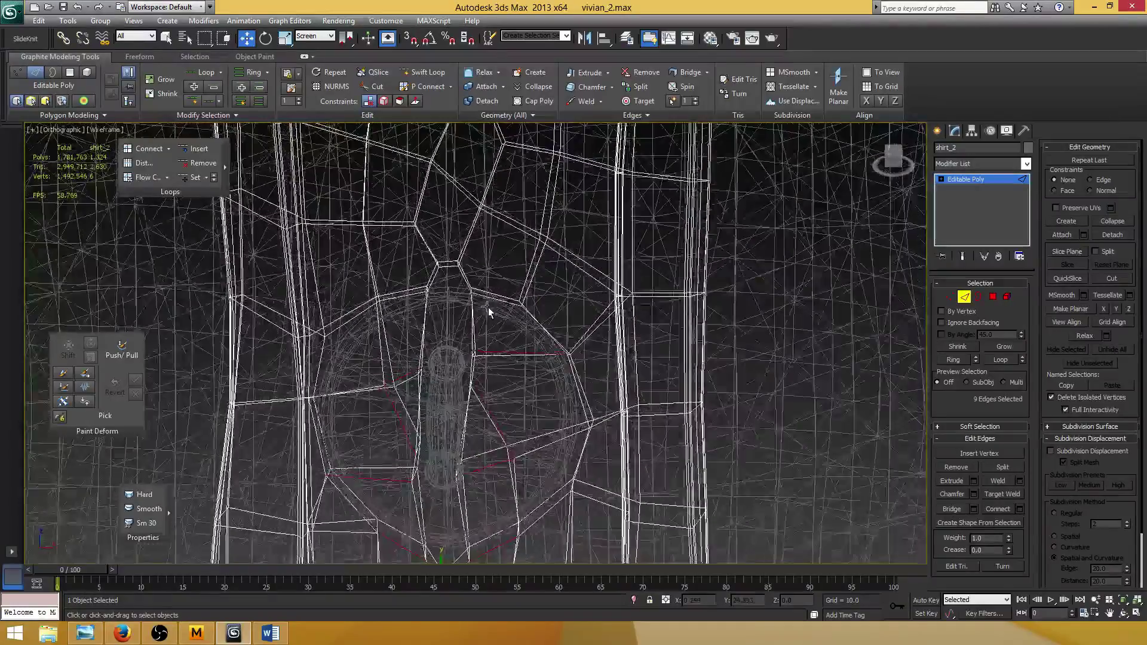
ctrl+click(486, 286)
scroll(478, 280, up, 5)
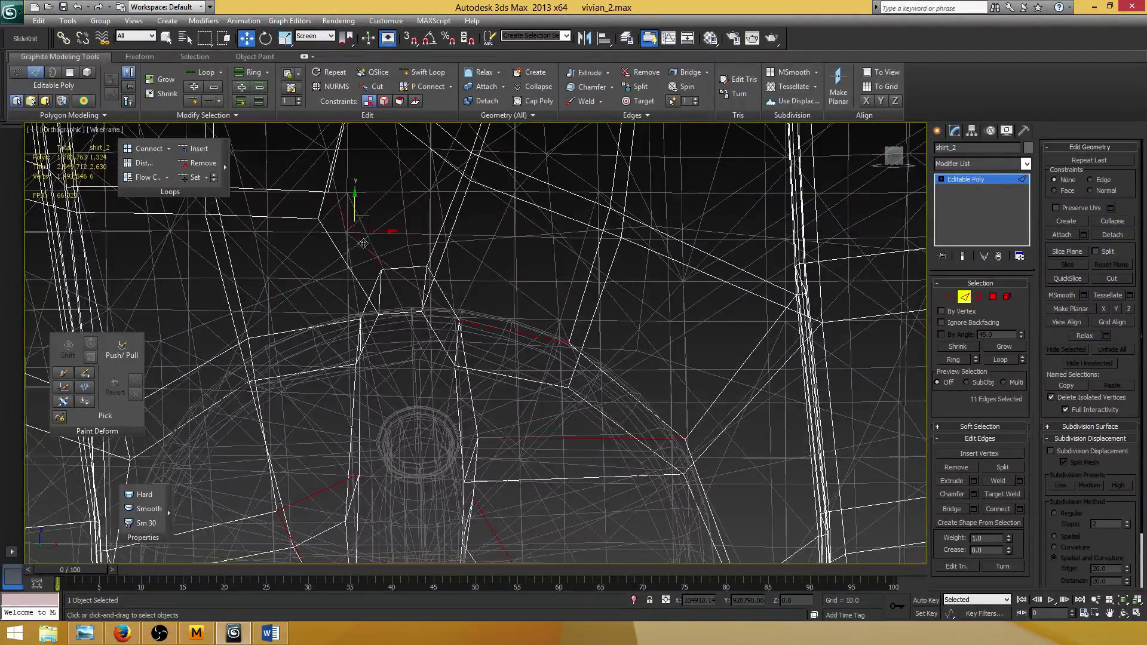
ctrl+click(362, 242)
scroll(371, 256, down, 2)
ctrl+click(369, 326)
scroll(472, 270, up, 1)
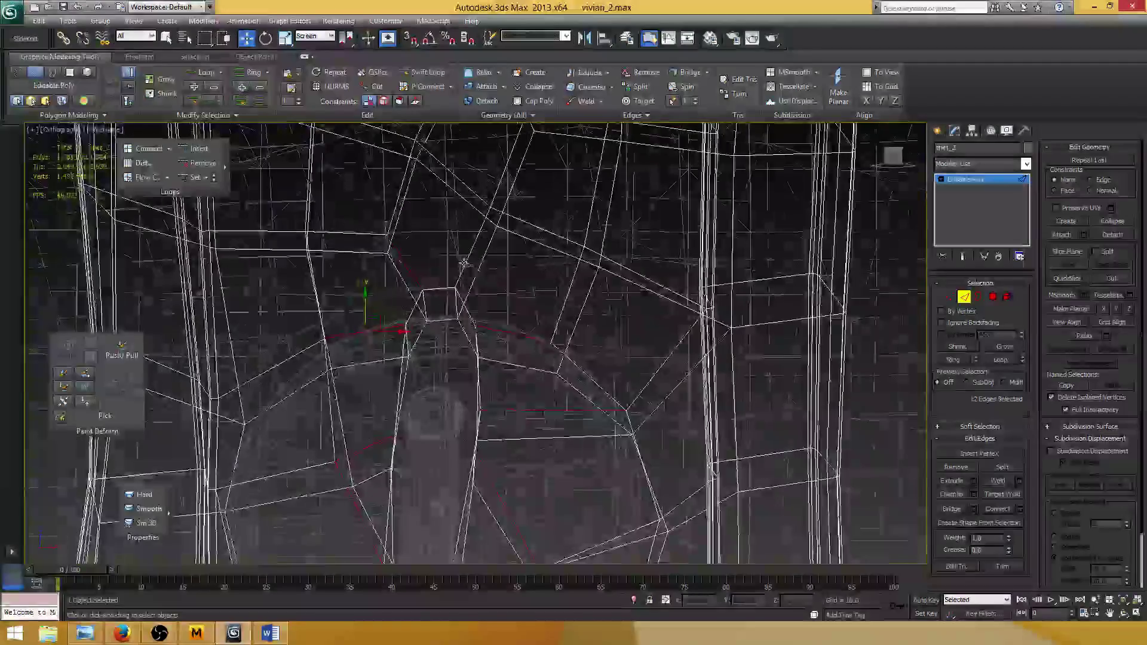
ctrl+click(467, 263)
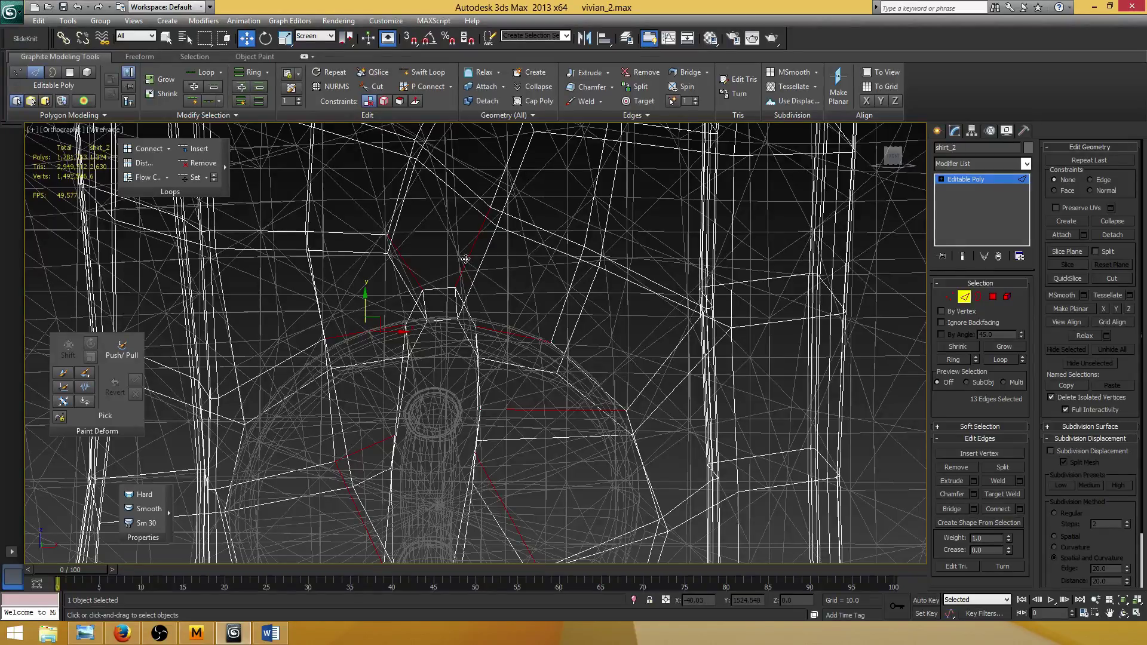
Step: Connect the selected radiating edges with one segment to create an edge ring around the buttonhole
scroll(465, 259, down, 4)
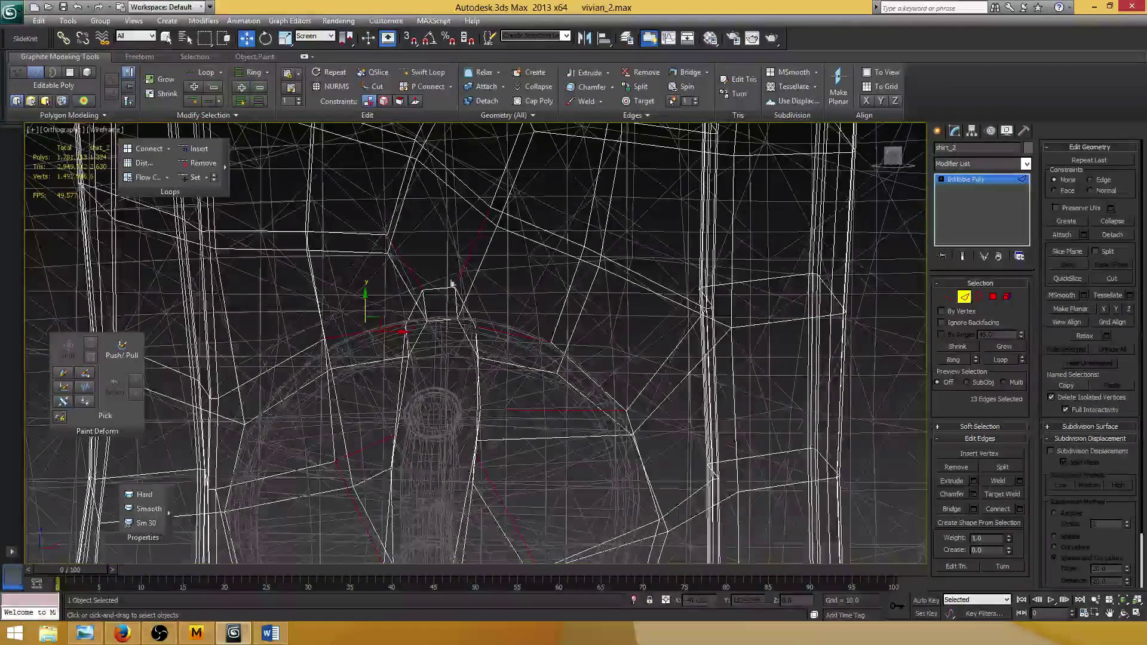
key(F3)
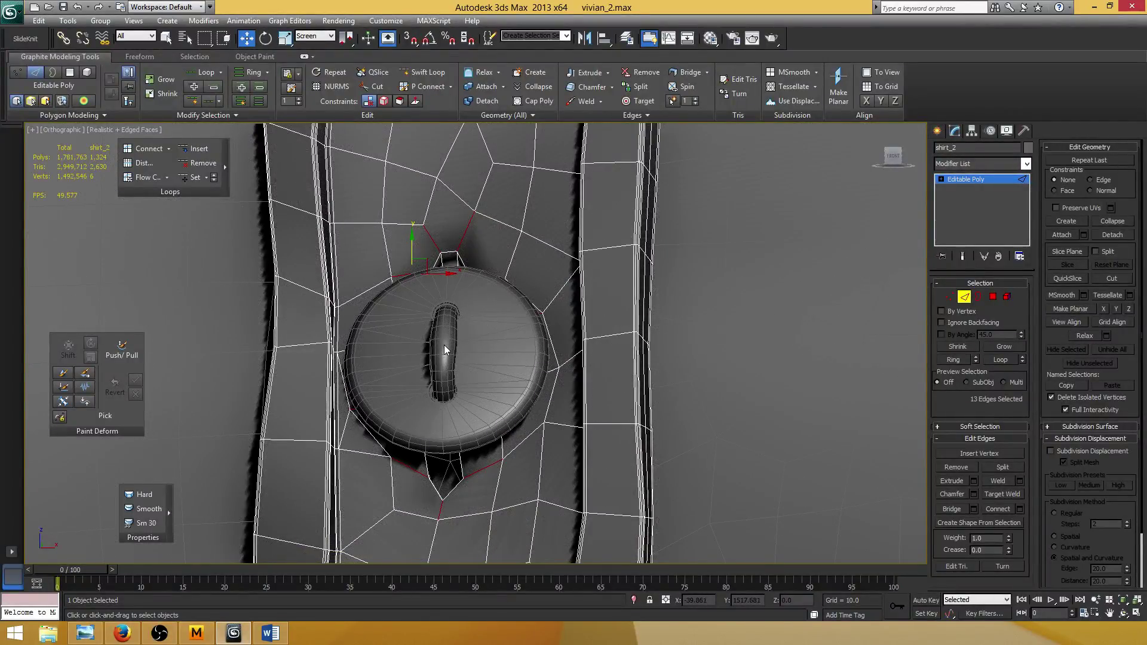
alt+middle_drag(383, 397, 500, 304)
scroll(427, 340, down, 2)
scroll(426, 339, down, 2)
scroll(427, 339, up, 2)
scroll(494, 310, up, 2)
scroll(493, 329, down, 2)
click(1021, 507)
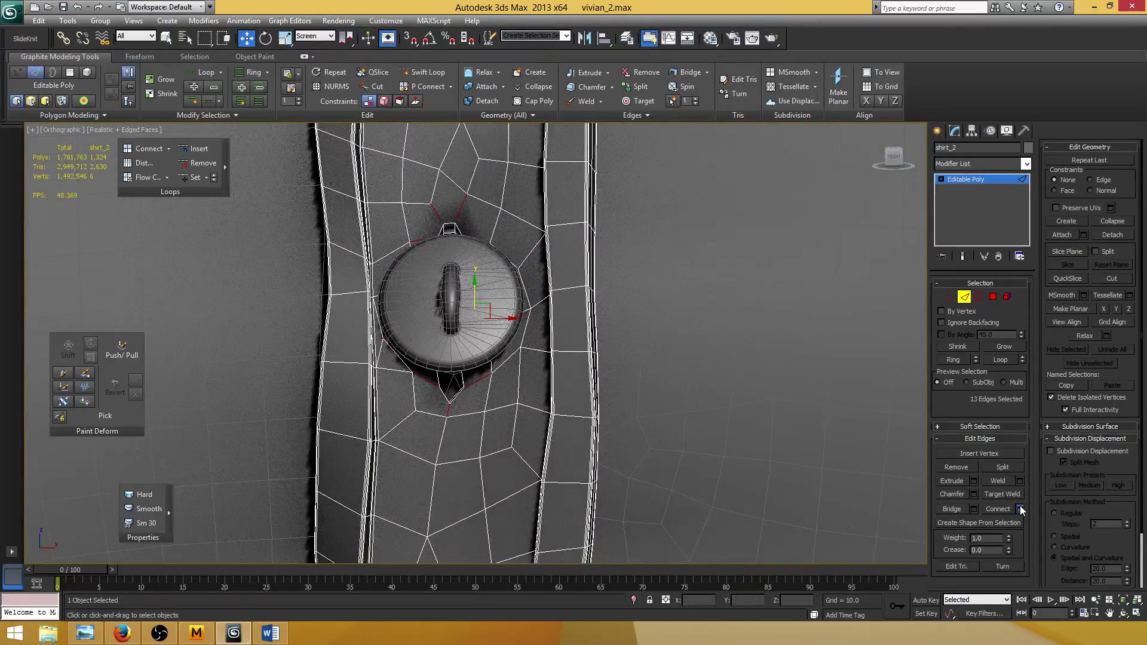
click(1021, 510)
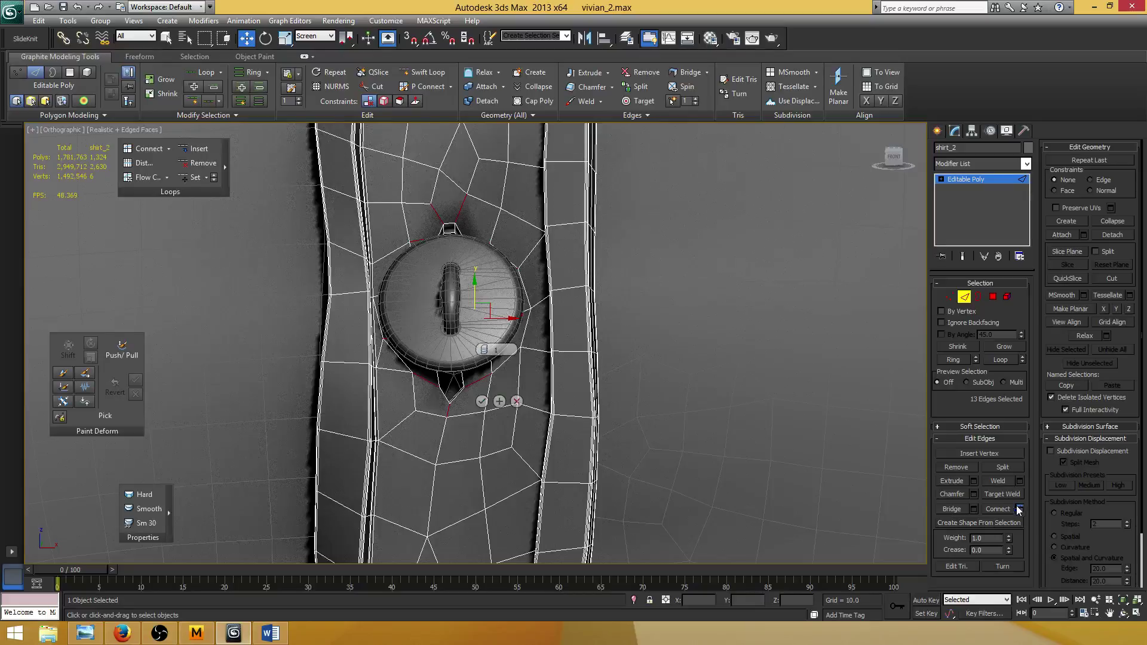
click(483, 401)
Step: Examine the edge ring around the buttonhole and the placket down to the neighbouring button
middle_drag(506, 380, 511, 335)
scroll(481, 334, up, 2)
alt+middle_drag(478, 334, 506, 314)
scroll(479, 329, down, 2)
scroll(479, 334, down, 2)
scroll(505, 319, up, 3)
scroll(503, 318, down, 2)
middle_drag(499, 502, 457, 199)
scroll(494, 354, up, 3)
scroll(477, 342, down, 4)
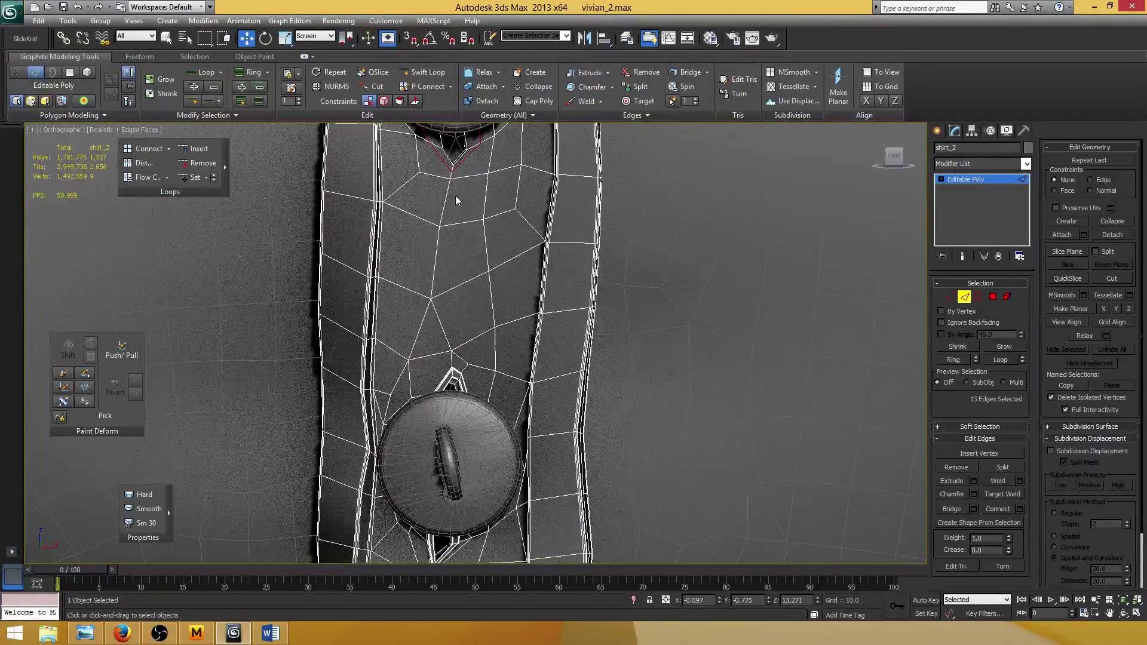
middle_drag(463, 538, 470, 298)
scroll(470, 328, up, 2)
Step: Select the four narrow ring polygons around the buttonhole's lower end
click(992, 296)
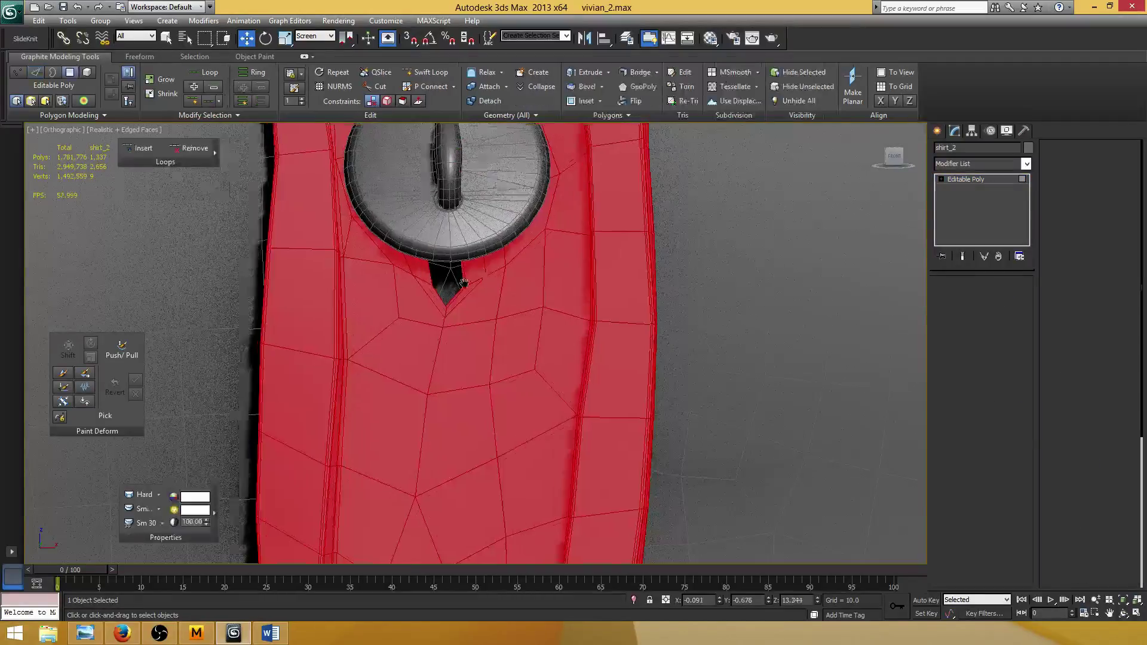
scroll(493, 272, up, 2)
click(493, 272)
ctrl+click(475, 304)
ctrl+click(437, 308)
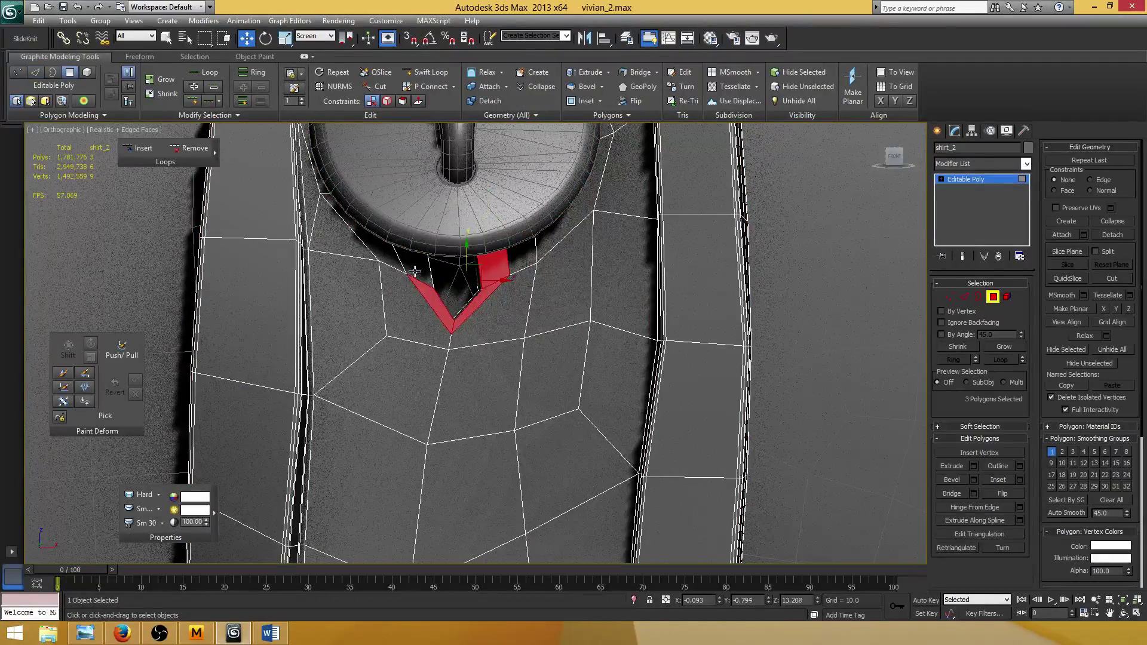
ctrl+click(416, 264)
scroll(416, 264, down, 2)
key(F3)
scroll(478, 257, up, 4)
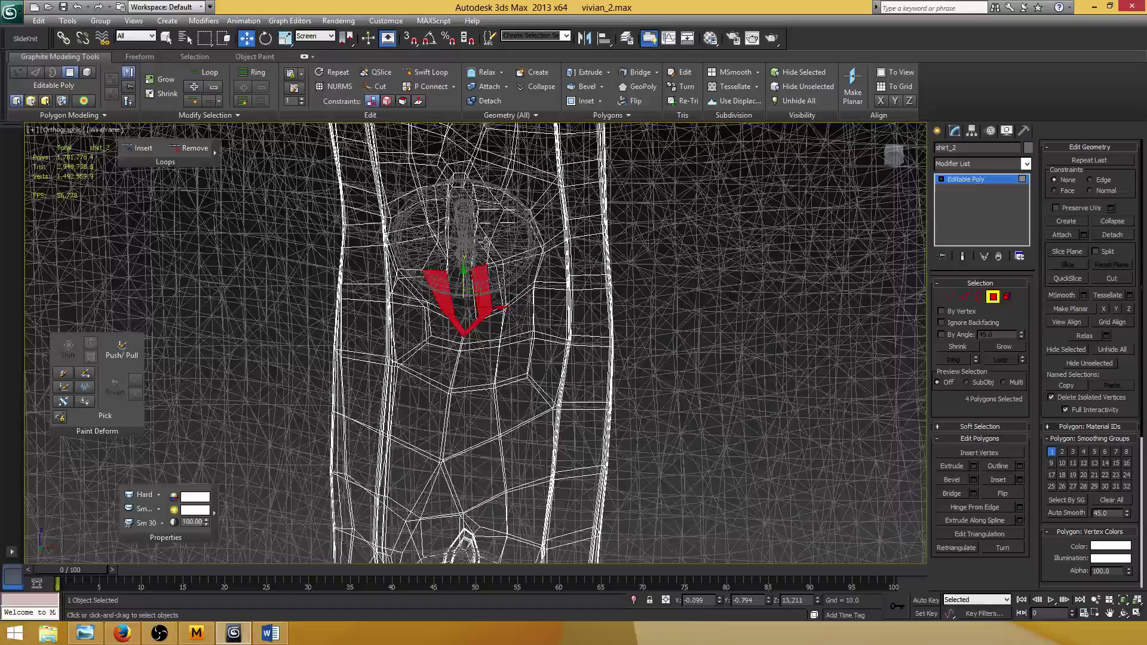
Step: Add the remaining ring polygons along both sides and the upper end of the buttonhole to the selection
ctrl+click(500, 246)
ctrl+click(509, 216)
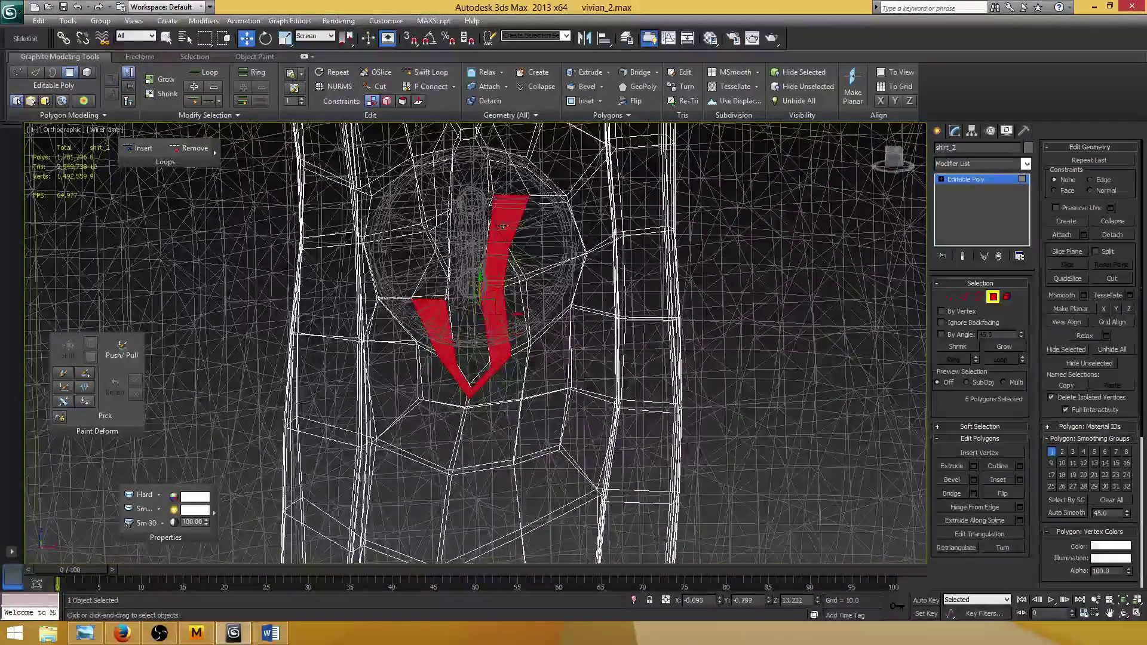
ctrl+click(432, 277)
ctrl+click(443, 235)
middle_drag(443, 234, 445, 293)
ctrl+click(449, 231)
ctrl+click(510, 232)
ctrl+click(500, 199)
ctrl+click(464, 178)
ctrl+click(448, 192)
scroll(463, 197, down, 2)
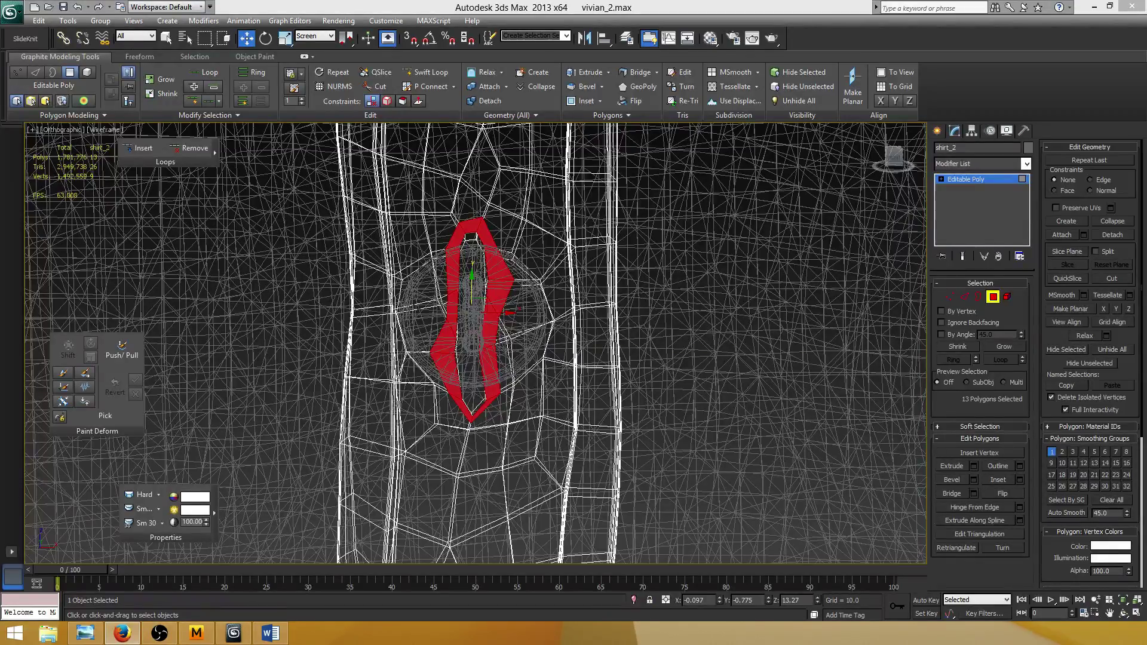
Step: Move the protruding outer ring vertices on the right and lower left closer to the buttonhole
scroll(493, 289, up, 8)
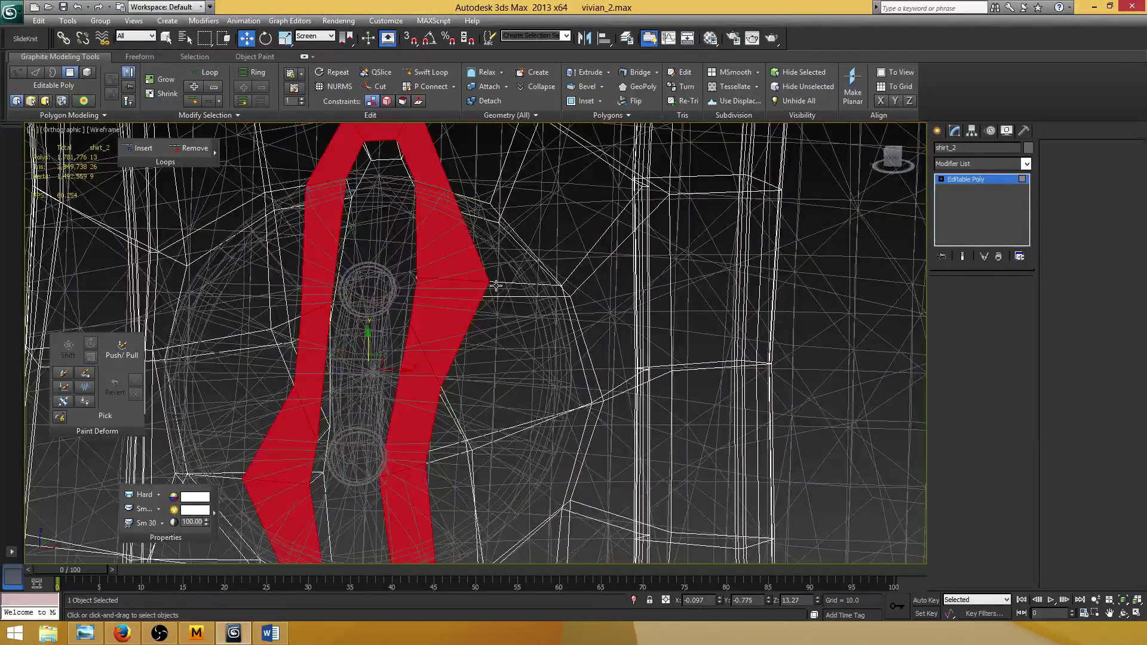
key(1)
click(491, 281)
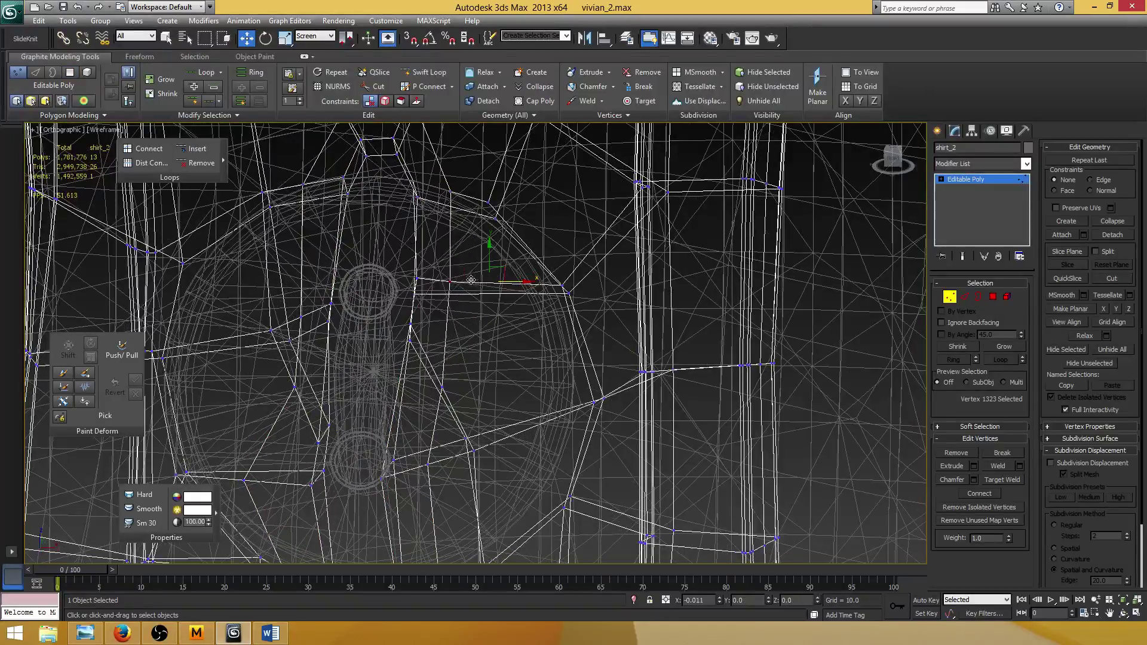
drag(471, 280, 469, 280)
alt+middle_drag(470, 302, 476, 335)
scroll(476, 335, down, 3)
middle_drag(359, 404, 385, 354)
click(350, 385)
drag(361, 384, 386, 384)
alt+middle_drag(386, 359, 389, 312)
scroll(388, 311, up, 2)
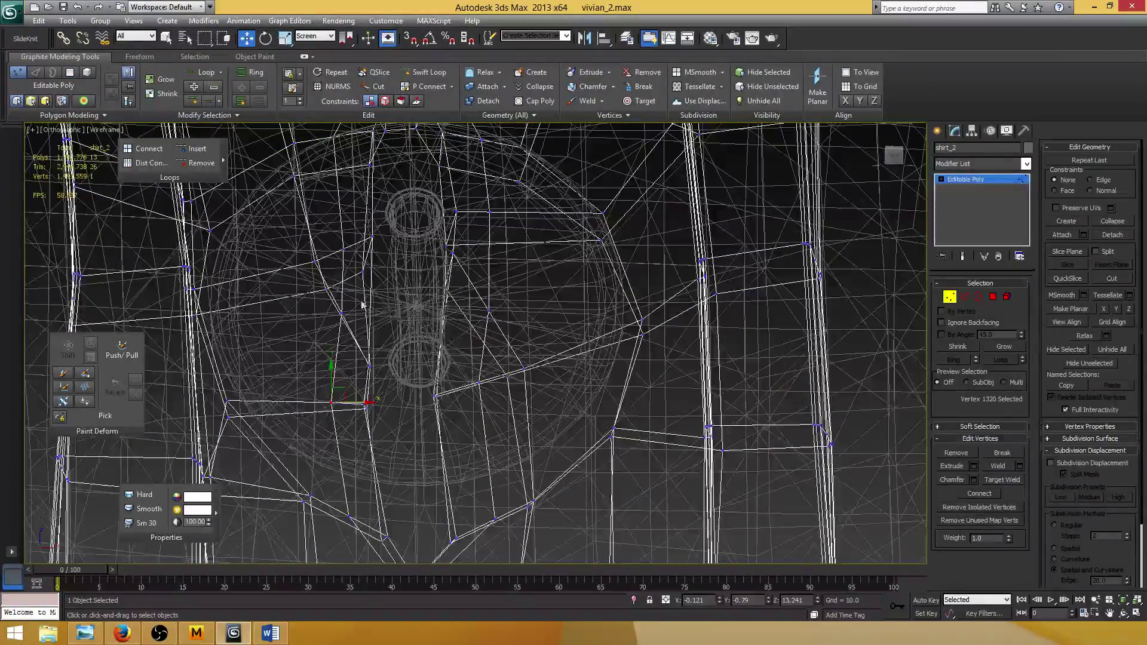
Step: Nudge the vertex pairs along the left side of the buttonhole sideways to even out the ring's width
drag(305, 412, 353, 303)
alt+middle_drag(373, 349, 379, 364)
drag(373, 358, 369, 358)
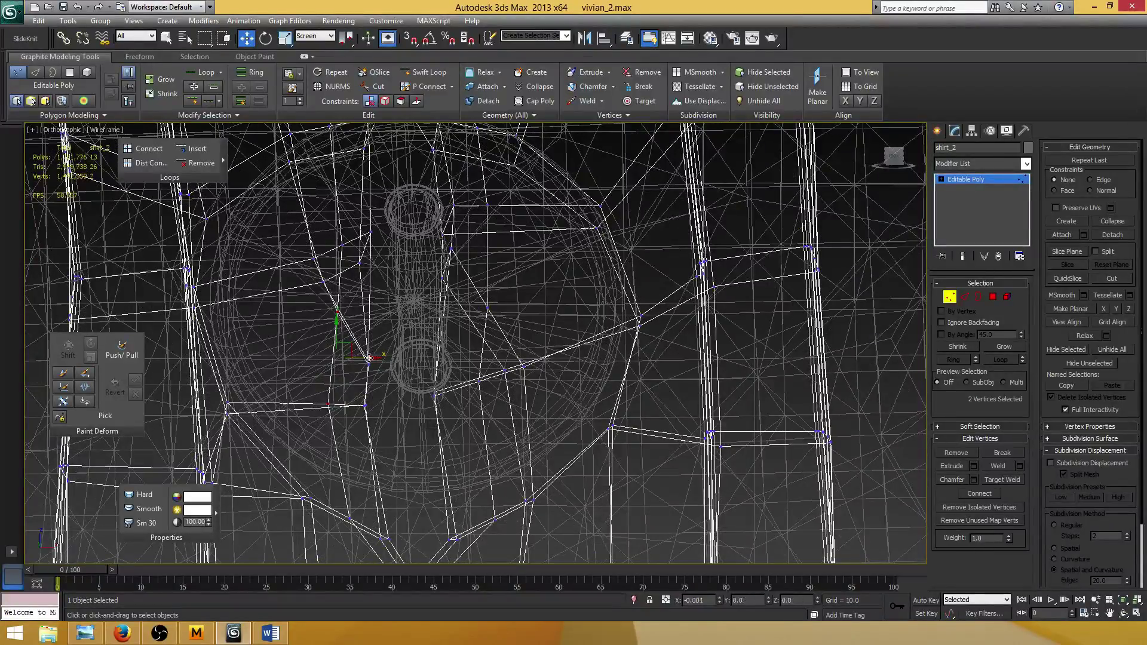
scroll(369, 358, down, 2)
middle_drag(373, 371, 365, 310)
drag(394, 293, 398, 293)
Step: Refine the buttonhole's lower end and select the vertex pair at its tip, checking the outline in wireframe and shaded display
mouse_move(404, 349)
alt+middle_down()
mouse_move(408, 332)
mouse_move(410, 402)
mouse_move(410, 384)
mouse_move(365, 421)
alt+middle_up()
key(F3)
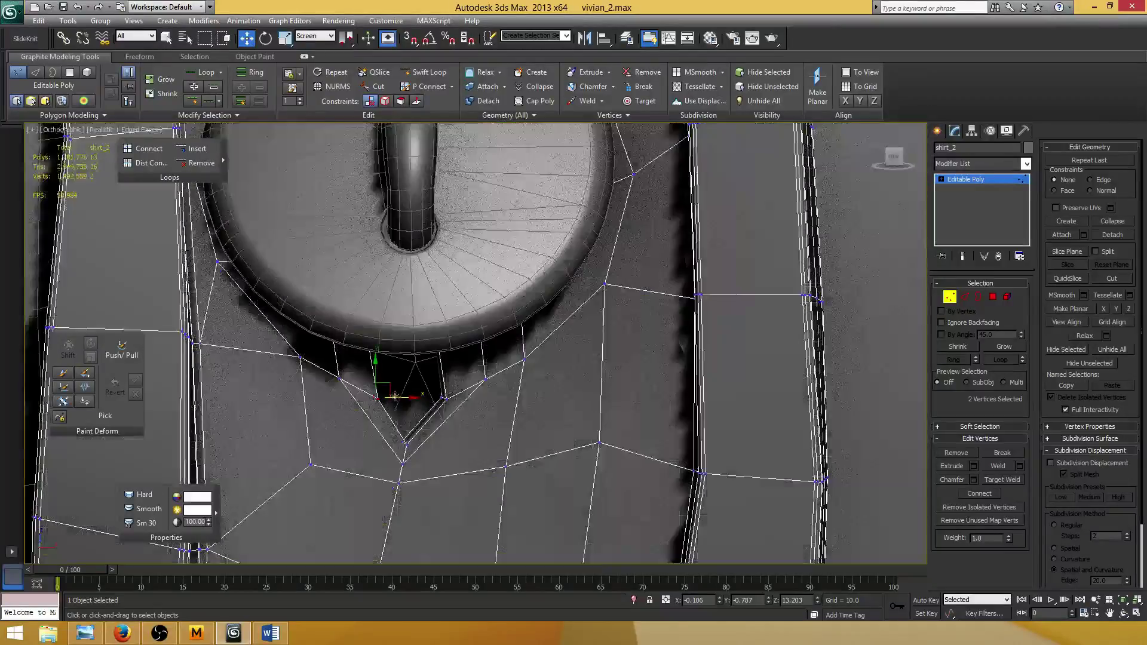
scroll(395, 397, down, 6)
mouse_move(425, 350)
mouse_down()
mouse_move(461, 405)
mouse_move(481, 405)
mouse_move(443, 358)
mouse_up()
scroll(447, 354, up, 1)
scroll(447, 355, up, 2)
key(F3)
key(F3)
scroll(478, 356, up, 2)
key(F3)
mouse_move(371, 468)
mouse_down()
mouse_move(409, 438)
mouse_move(399, 415)
mouse_up()
key(F3)
scroll(399, 412, down, 3)
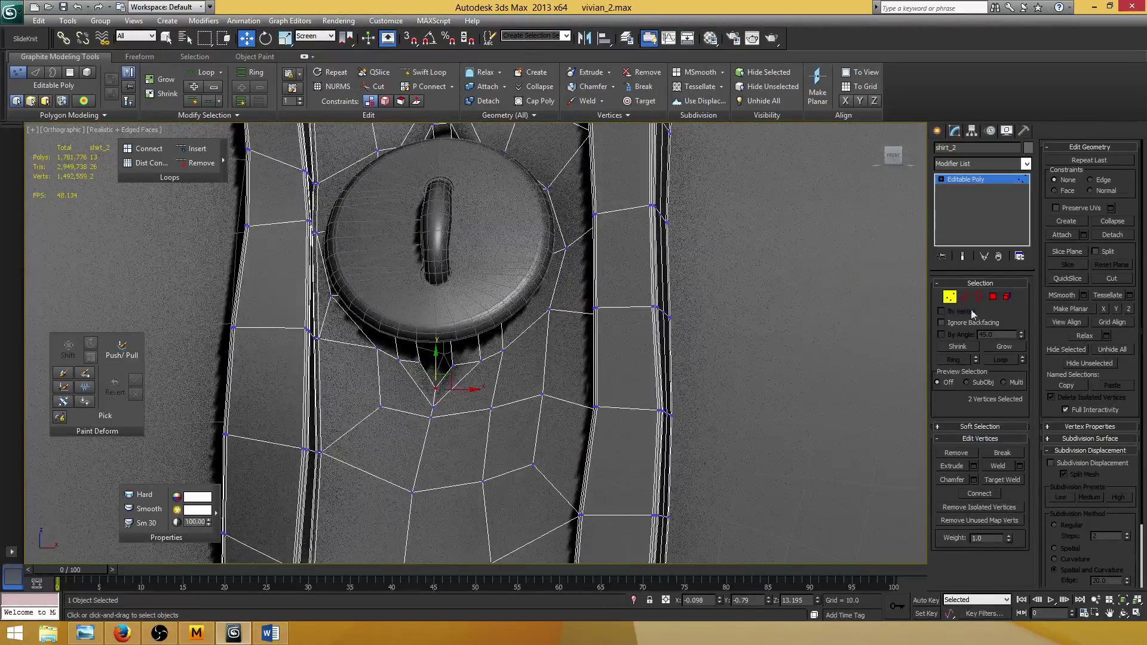
Step: Extrude the selected ring polygons around the buttonhole with a height of 0.007
click(993, 297)
alt+middle_drag(479, 287, 495, 374)
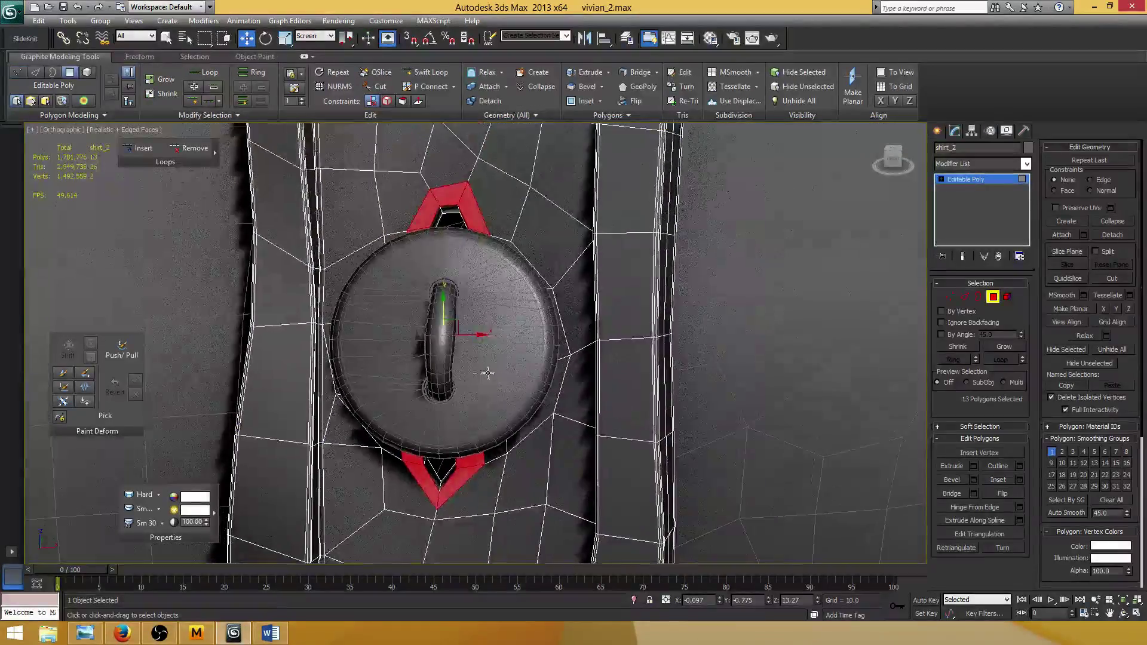
scroll(494, 359, down, 3)
scroll(497, 350, up, 2)
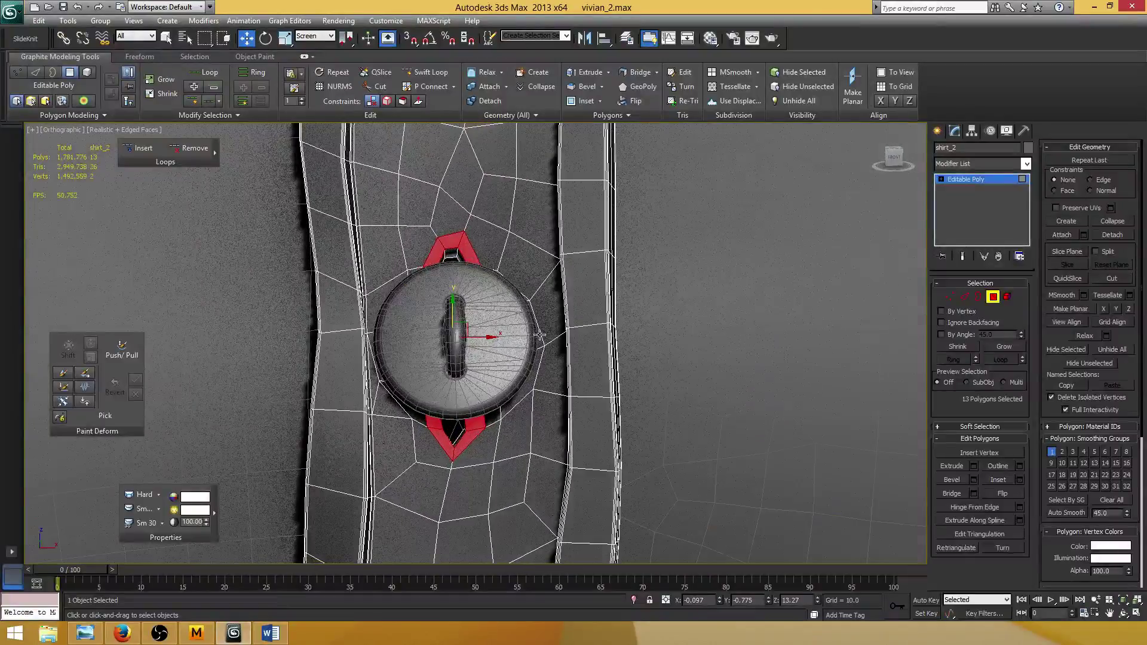
click(974, 466)
scroll(437, 269, up, 4)
middle_drag(467, 225, 387, 278)
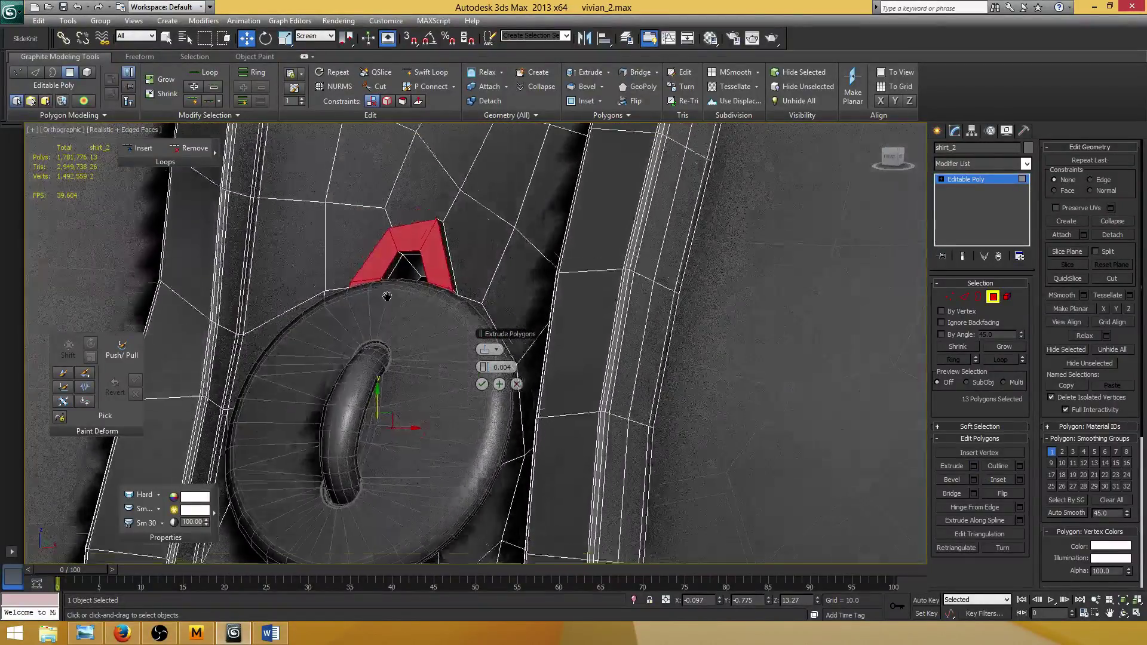
scroll(387, 277, up, 3)
drag(496, 366, 497, 366)
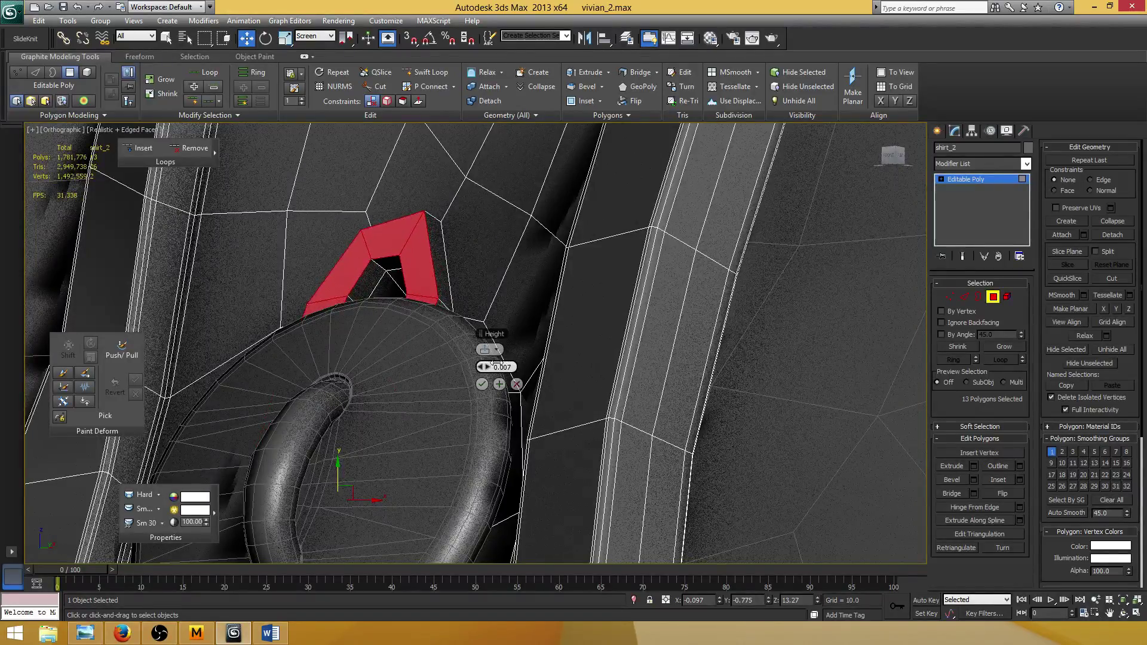
click(482, 384)
Step: Select the outer and inner edge loops of the extruded buttonhole rim
middle_drag(440, 272, 421, 307)
scroll(422, 307, up, 2)
key(2)
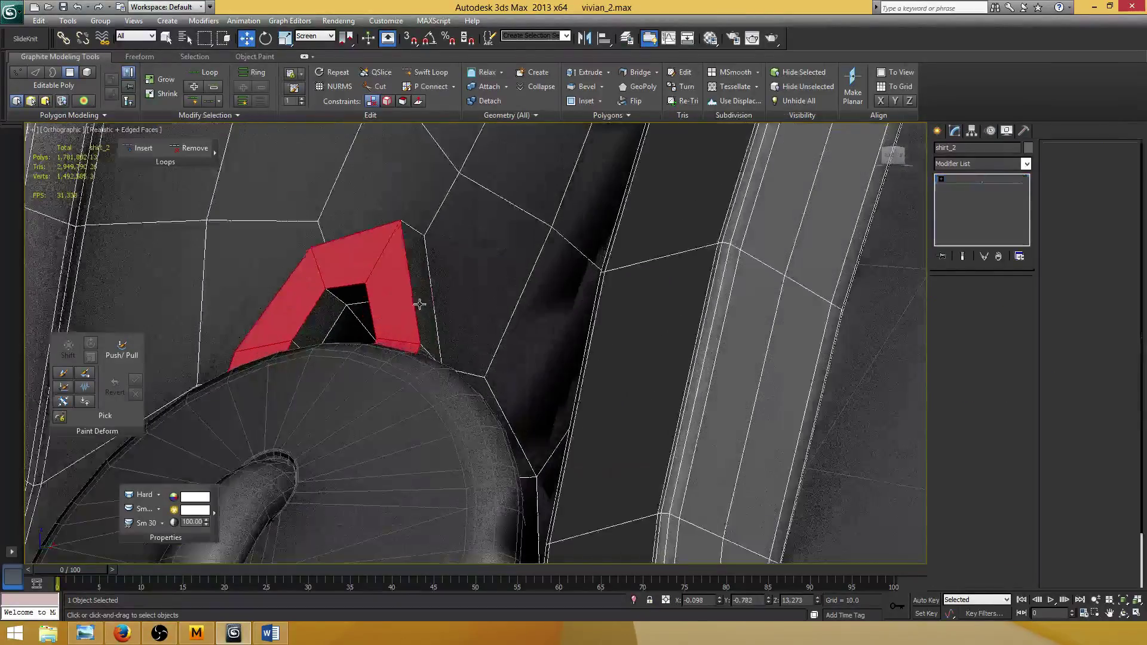
key(F3)
scroll(413, 295, down, 4)
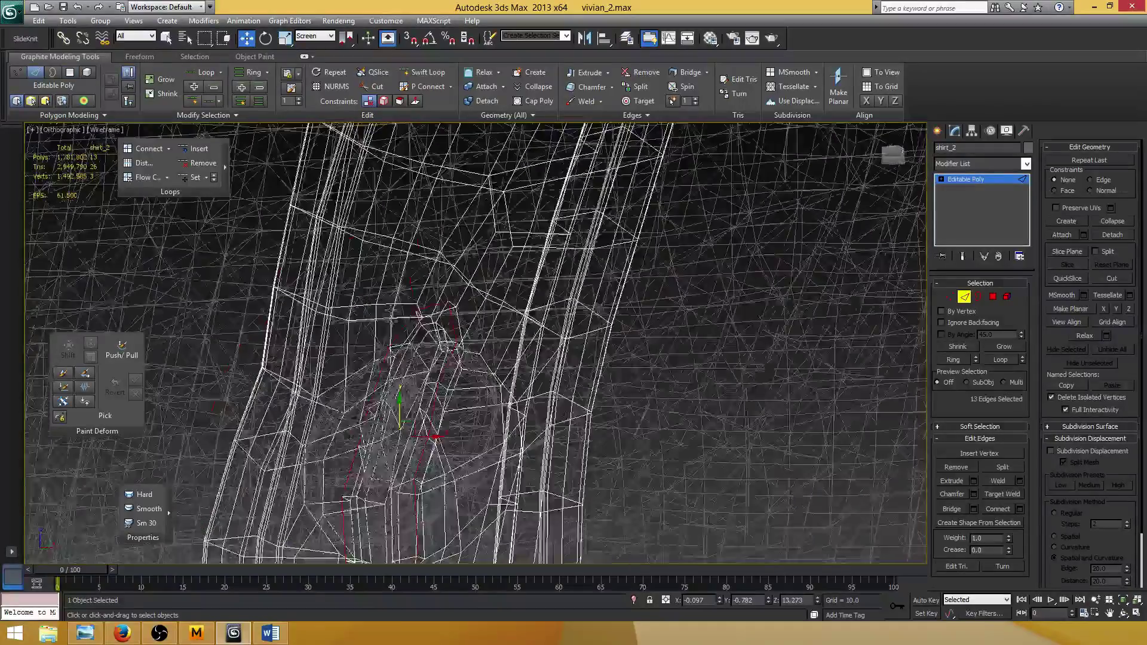
scroll(476, 369, up, 8)
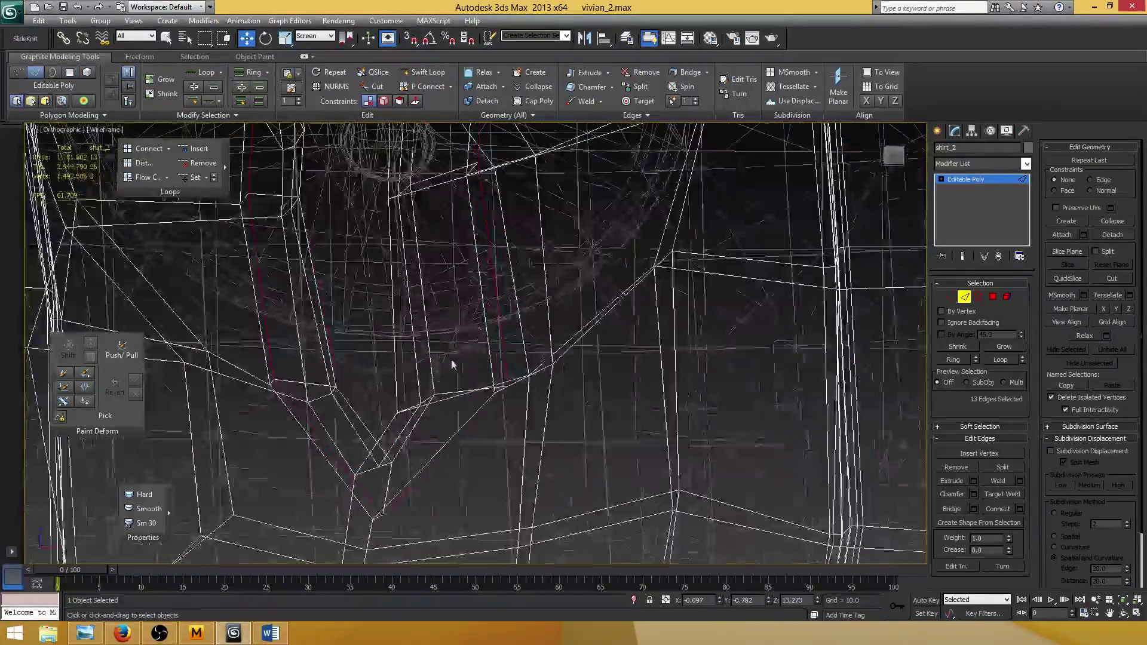
ctrl+click(428, 418)
ctrl+double_click(436, 363)
scroll(443, 364, down, 3)
alt+middle_drag(443, 364, 412, 350)
key(F3)
middle_drag(448, 290, 433, 381)
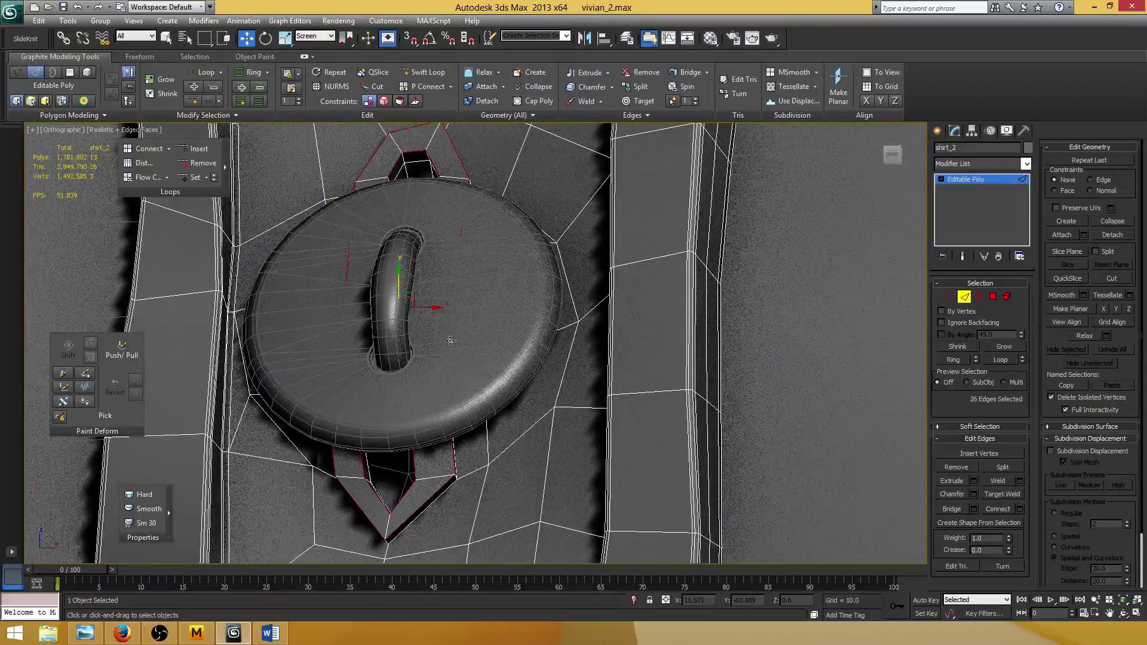
Step: Chamfer the selected rim edge loops by 0.001
alt+middle_drag(454, 327, 432, 343)
scroll(433, 344, up, 2)
scroll(428, 266, down, 2)
middle_drag(427, 265, 389, 389)
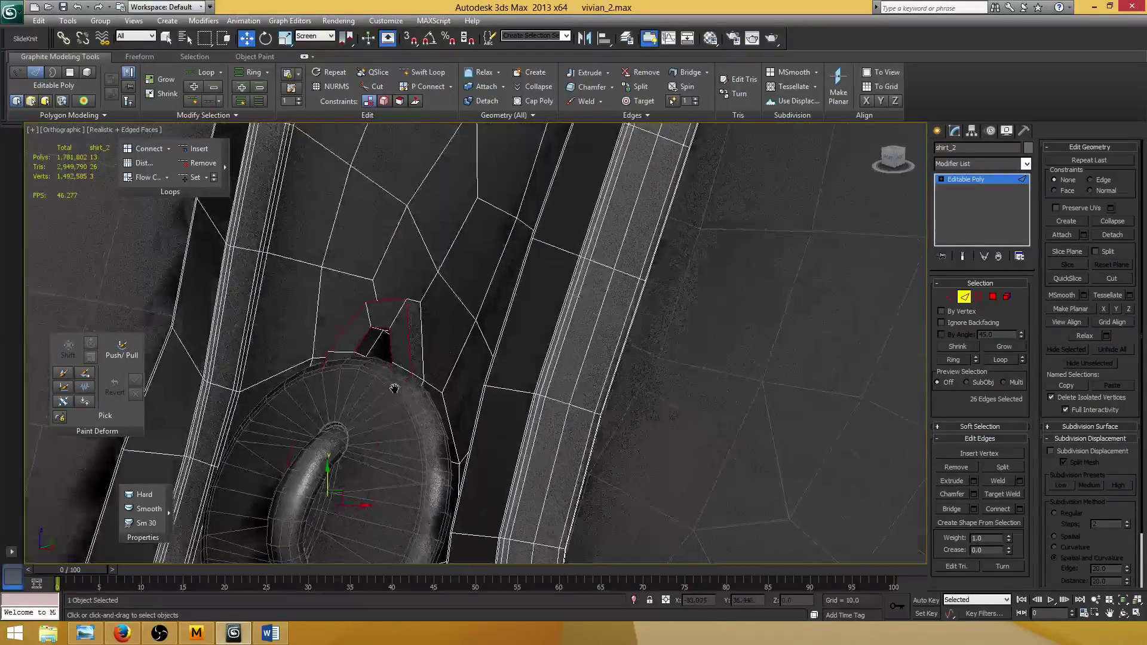
scroll(417, 323, up, 2)
click(974, 494)
drag(491, 350, 487, 349)
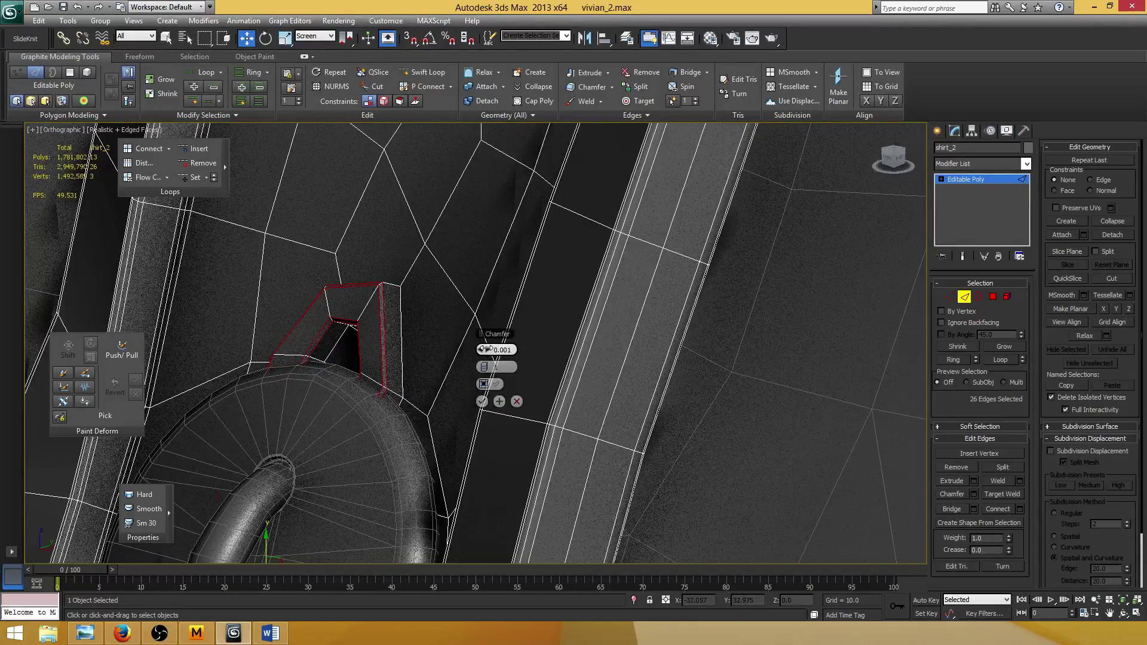
click(481, 401)
scroll(405, 328, down, 6)
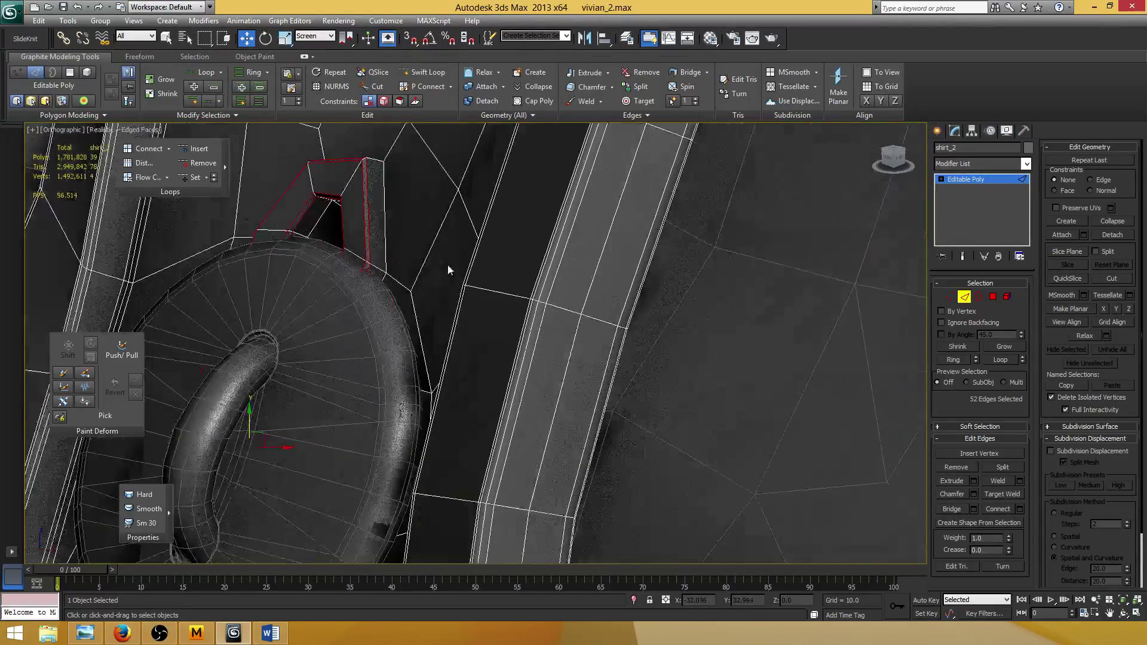